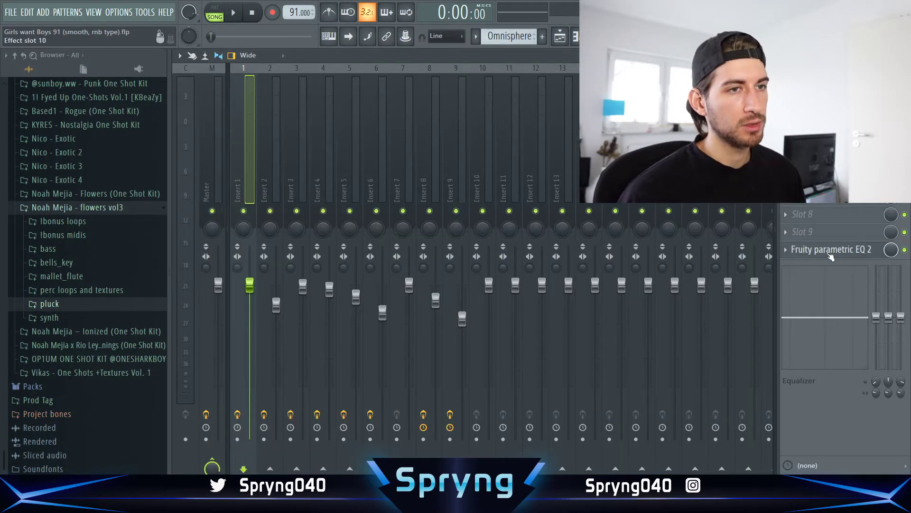
Open Fruity parametric EQ 2 on Insert 1, then play the Omnisphere chord pattern in the piano roll
click(830, 254)
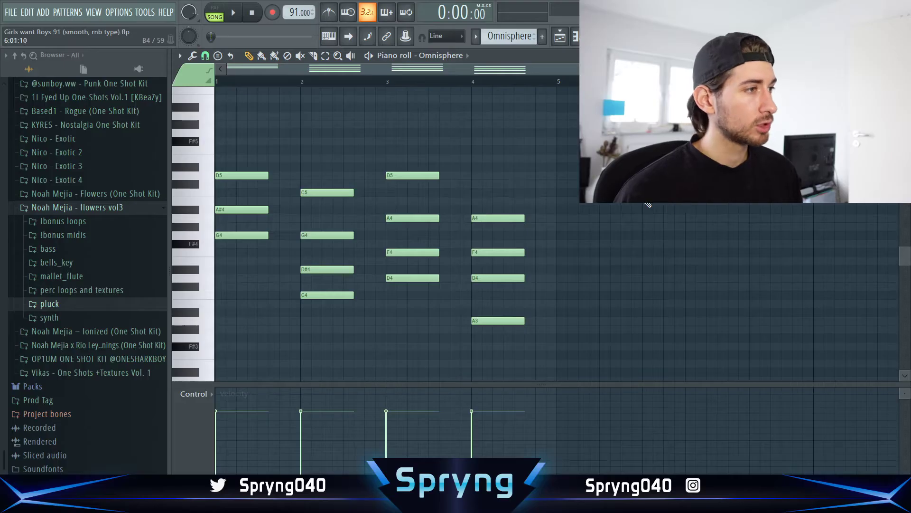
scroll(648, 204, up, 1)
key(space)
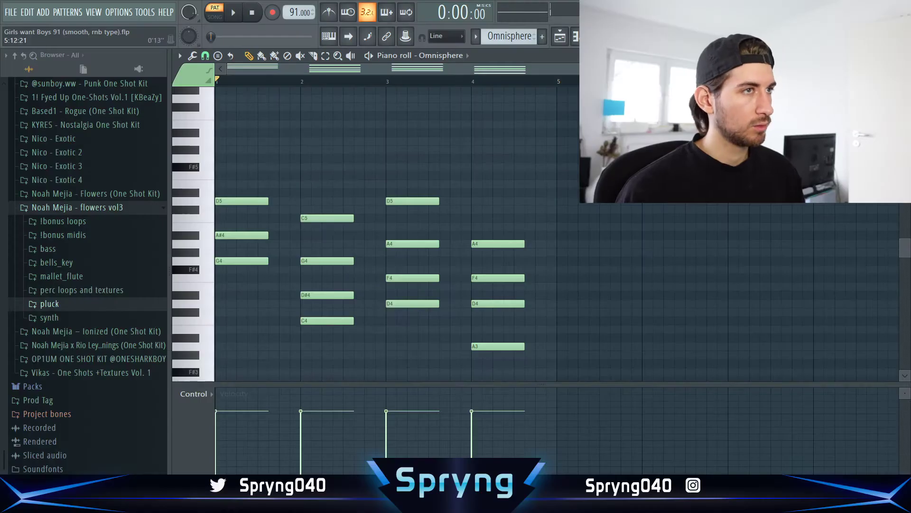
Show the channel rack and open the Omnisphere #2 chord notes in the piano roll
key(F6)
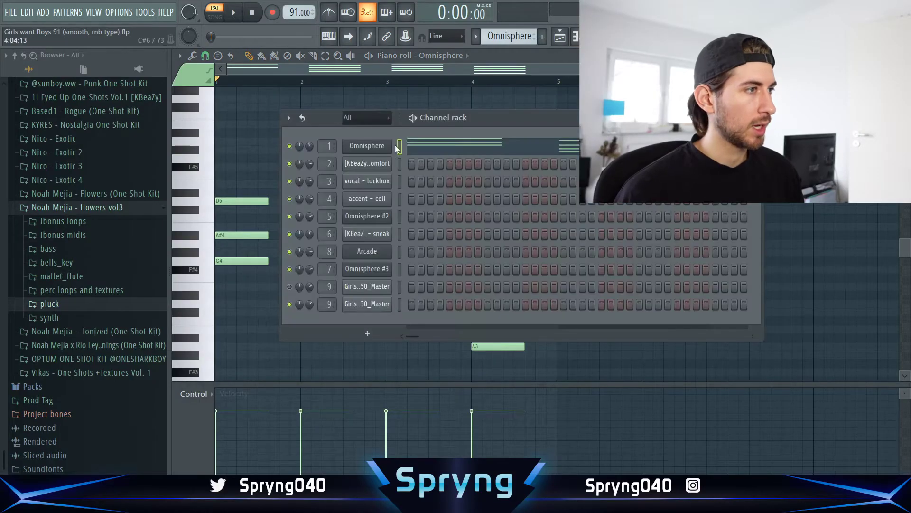
click(382, 219)
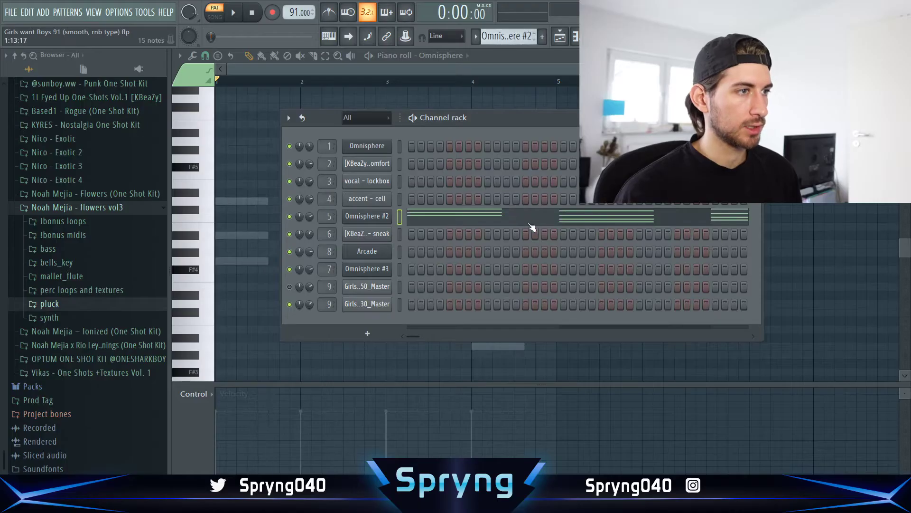
click(531, 228)
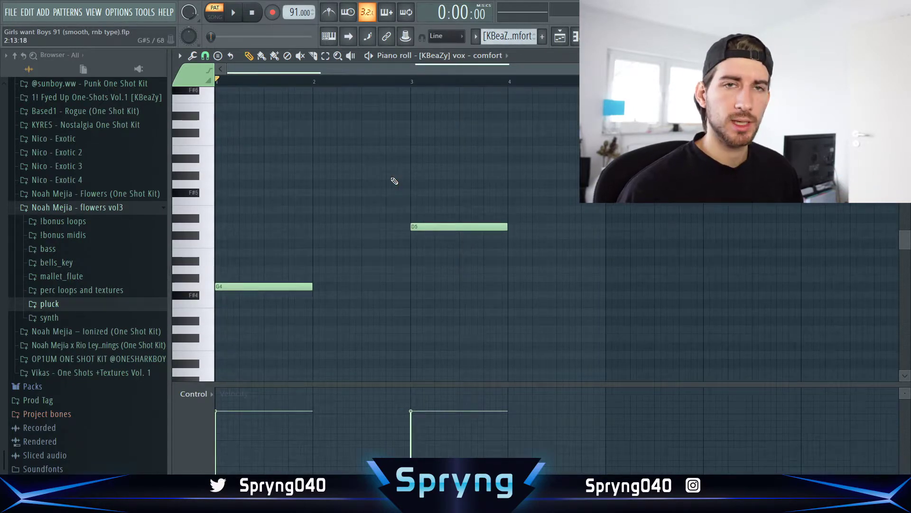
Play the [KBeaZy] vox - comfort part and the vocal - lockbox part from the piano roll
key(space)
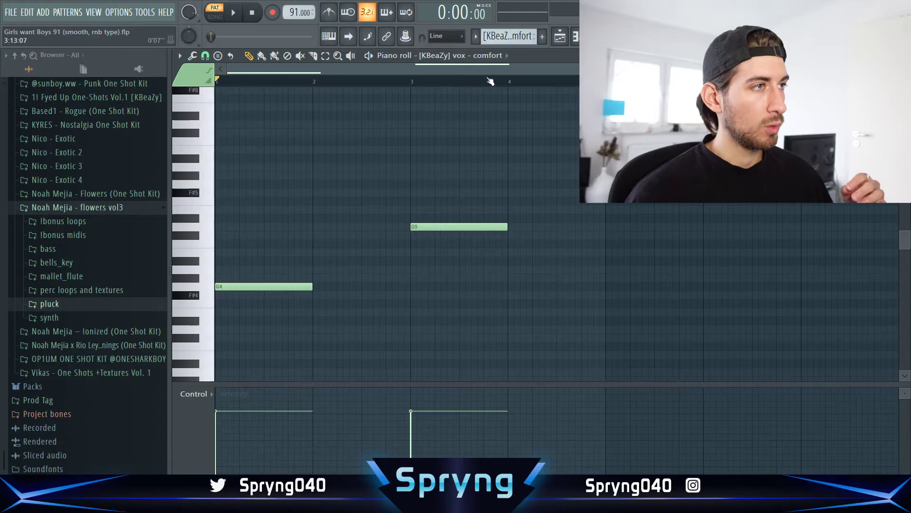
click(491, 58)
click(475, 142)
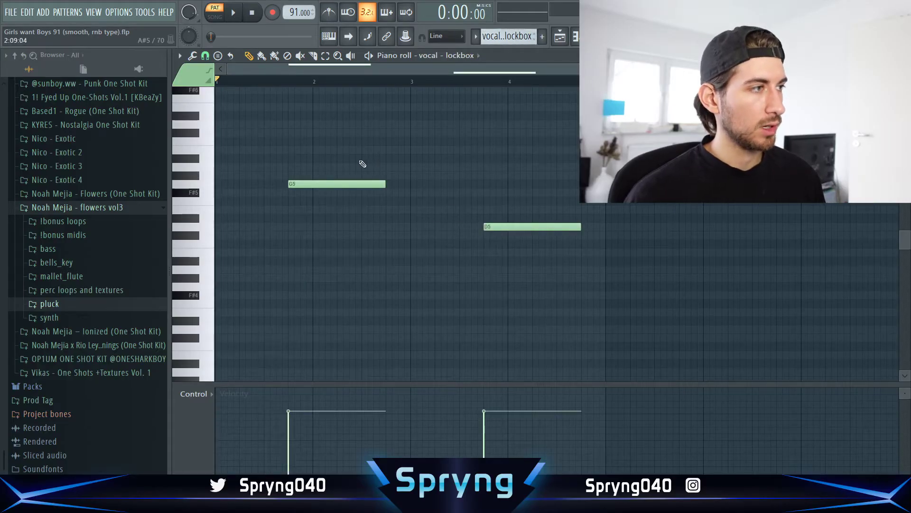
key(space)
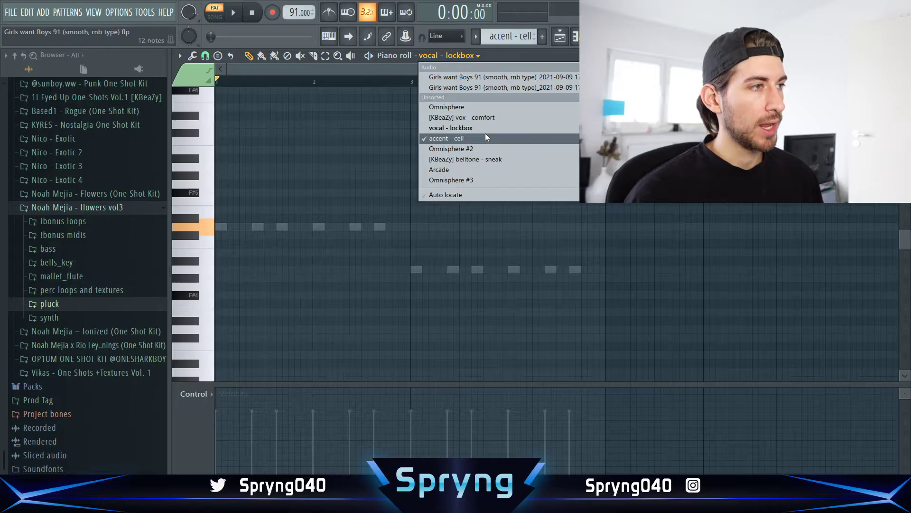
Review the piano roll notes of accent - cell, [KBeaZy] belltone - sneak and Omnisphere #3, playing the parts back
click(485, 134)
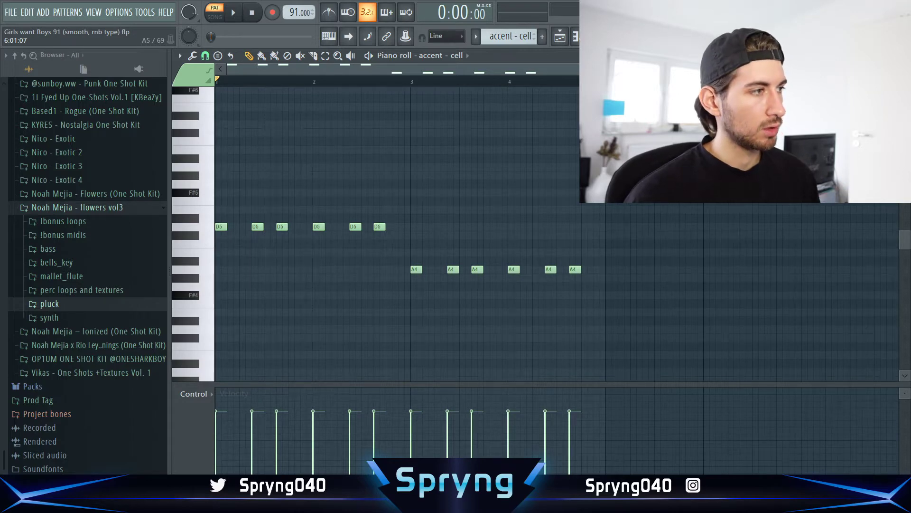
key(space)
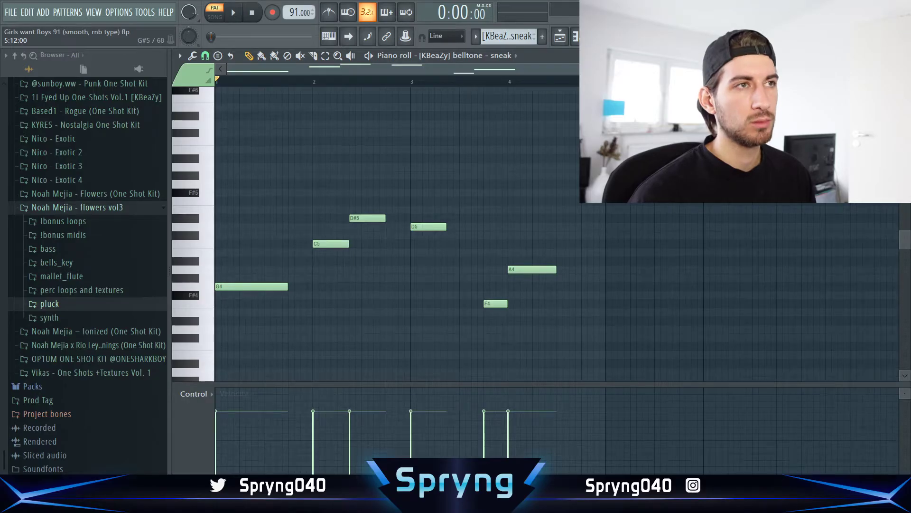
key(space)
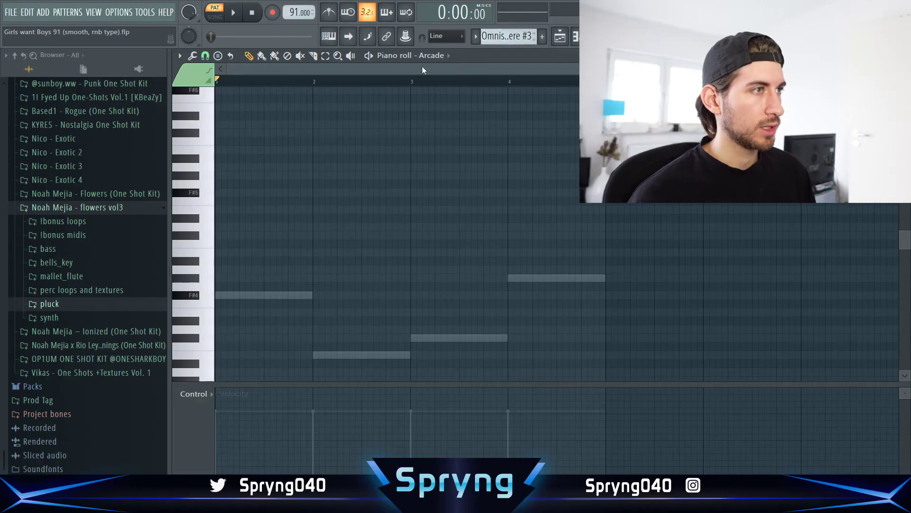
click(433, 56)
click(460, 181)
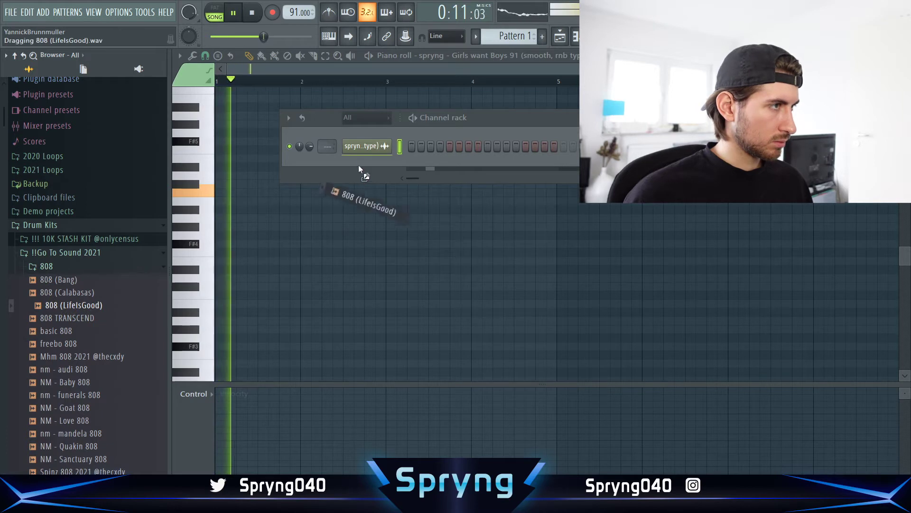
Add the 808 (LifeIsGood) sample as a new channel and open its piano roll
drag(359, 167, 363, 167)
right_click(372, 165)
click(431, 164)
key(space)
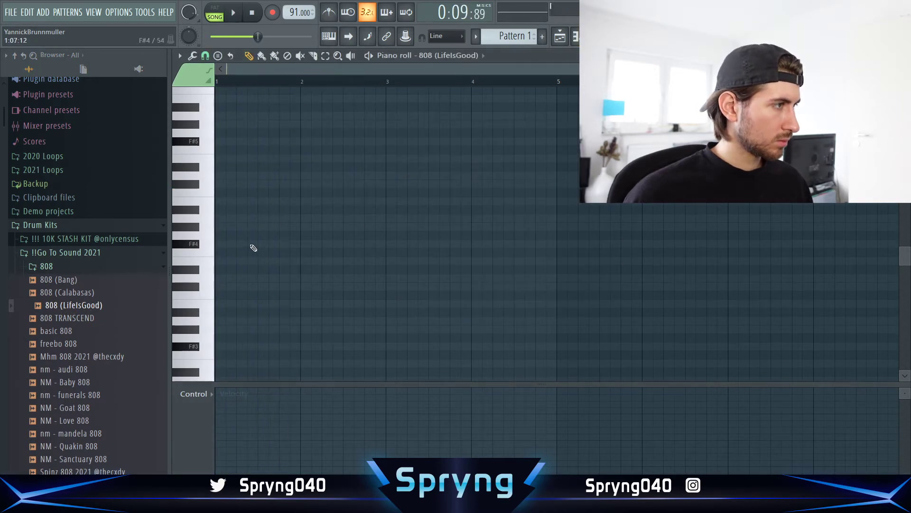
Draw the 808 line with F6 notes in bar 1, C6 in bar 2, C#6 in bar 3 and A#5 in bar 4
scroll(257, 199, up, 5)
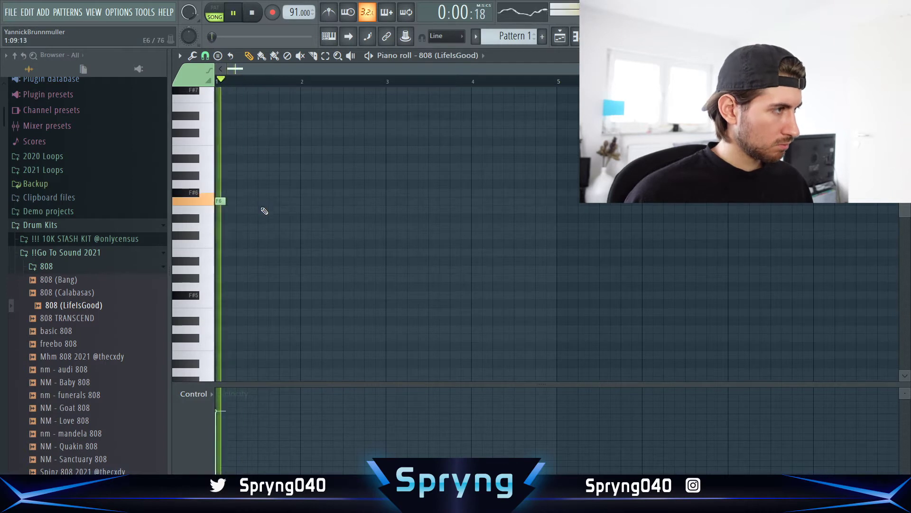
click(276, 203)
scroll(289, 205, up, 3)
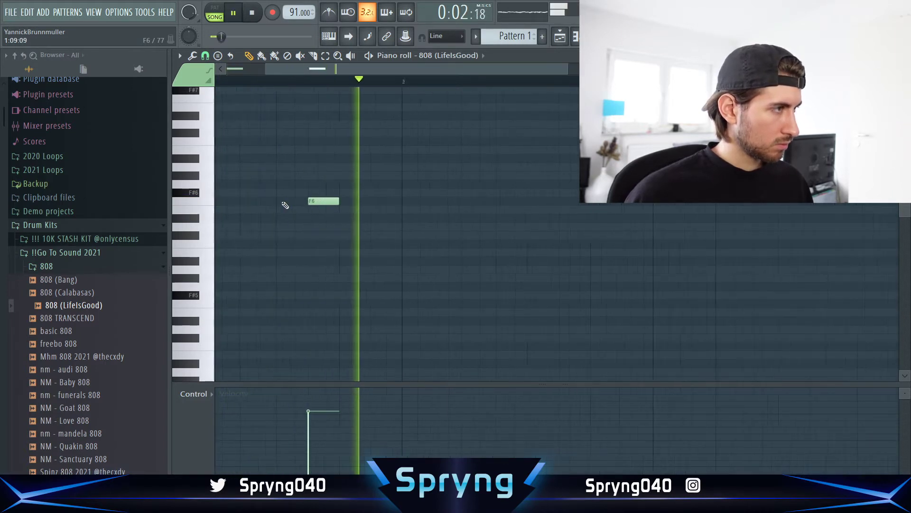
scroll(366, 212, down, 4)
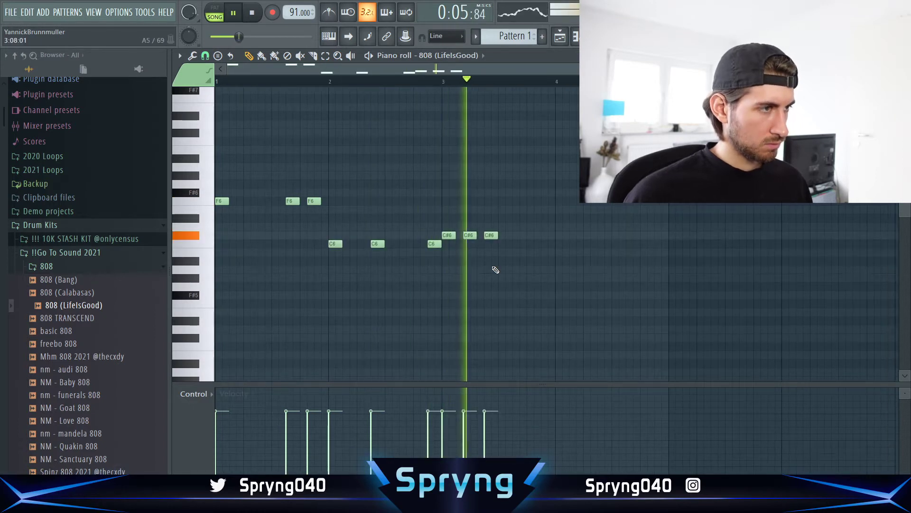
click(546, 235)
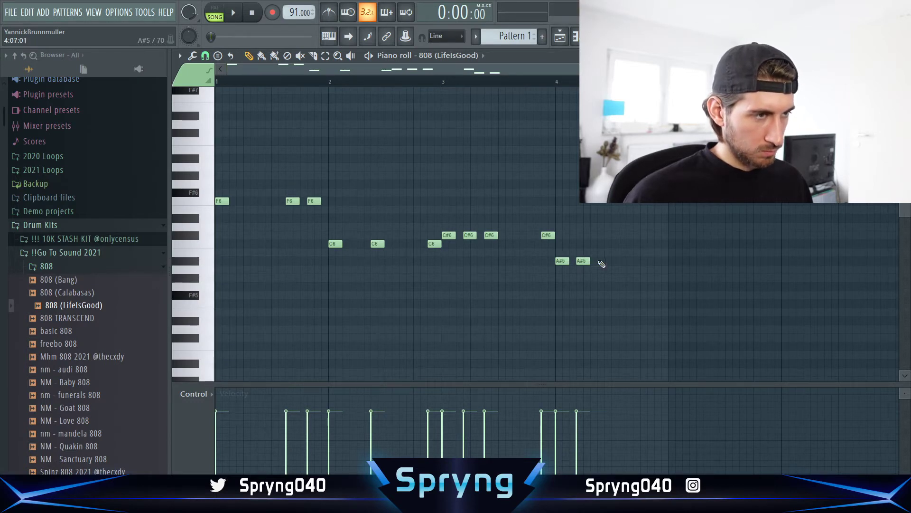
scroll(660, 262, up, 4)
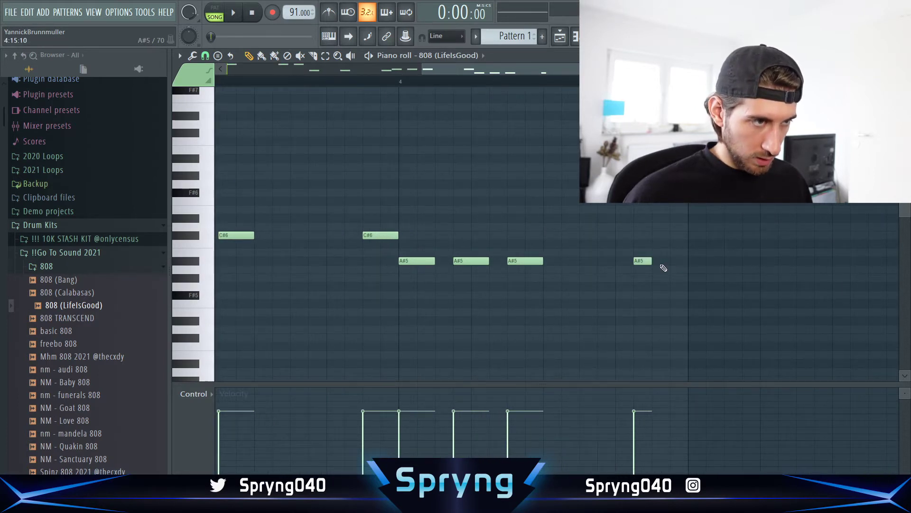
scroll(663, 268, up, 3)
Open the miscellaneous settings of the 808 (LifeIsGood) channel and play the bass line with the loop
click(599, 36)
click(375, 165)
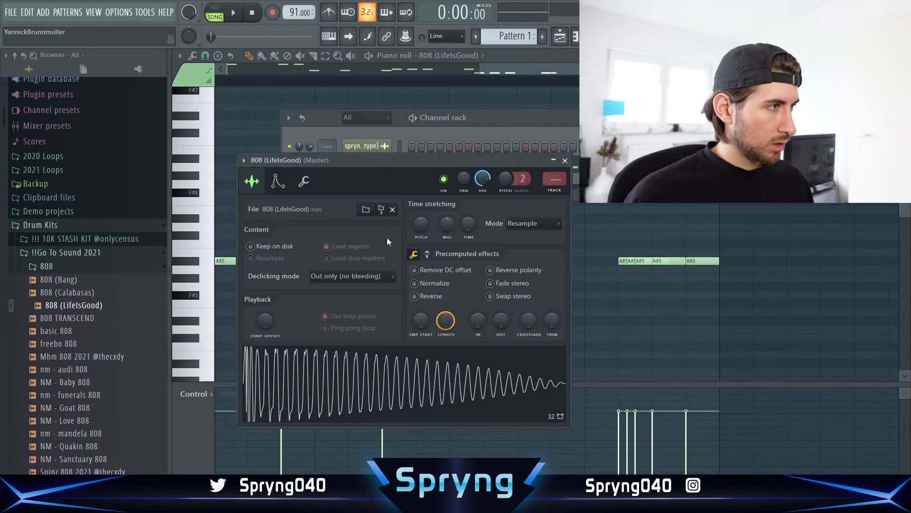
click(300, 185)
key(space)
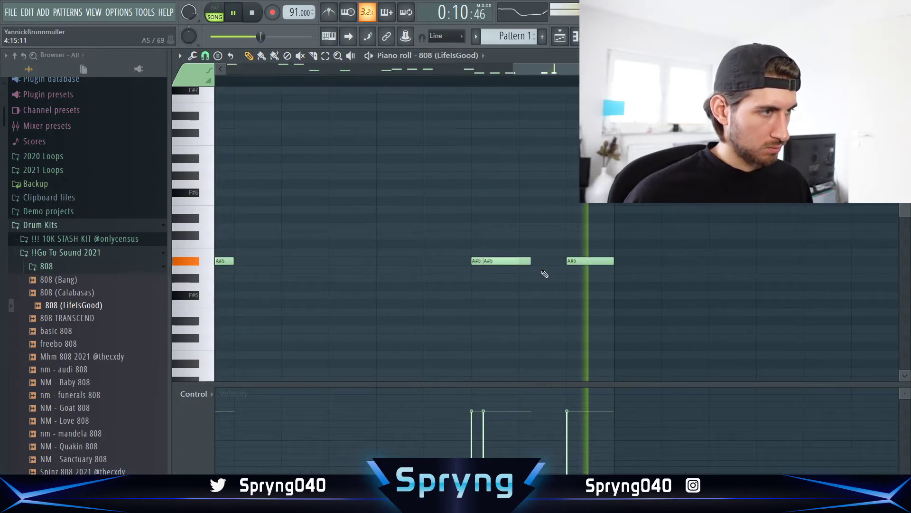
scroll(514, 260, down, 7)
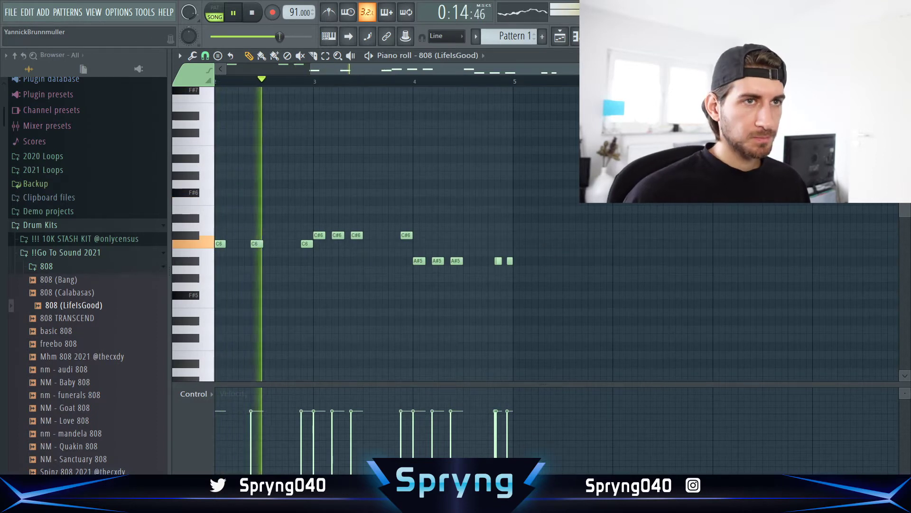
Close the piano roll and browse to the Snare samples in the !!! 10K STASH KIT drum kit
click(904, 56)
click(88, 273)
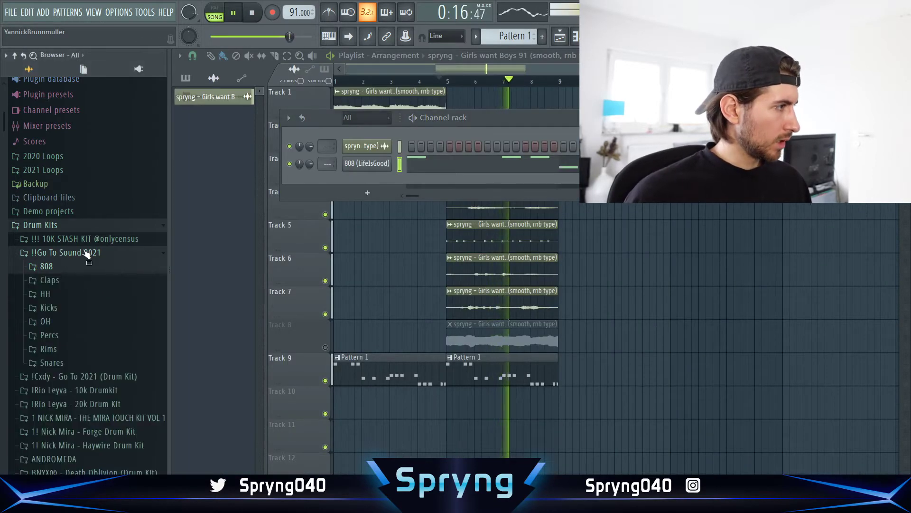
click(85, 254)
click(86, 241)
key(space)
click(81, 349)
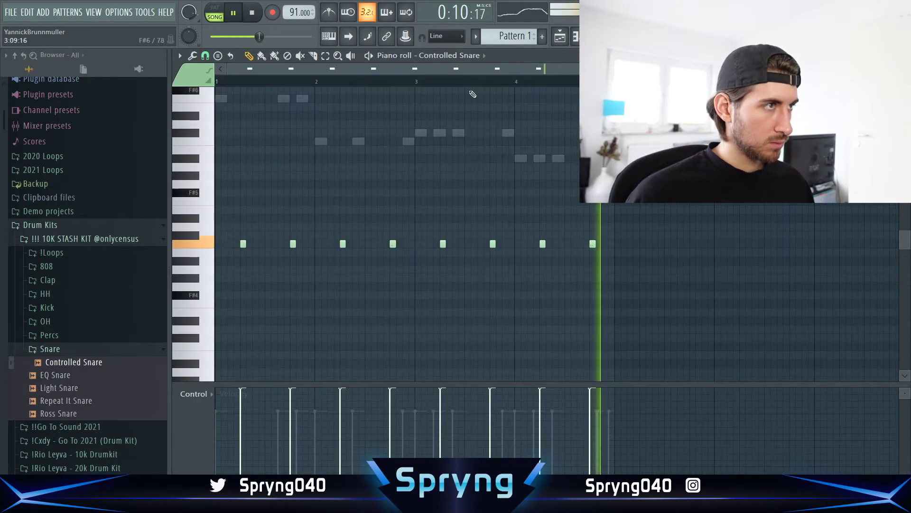
Transpose all the 808 (LifeIsGood) notes down one octave in the piano roll
click(420, 55)
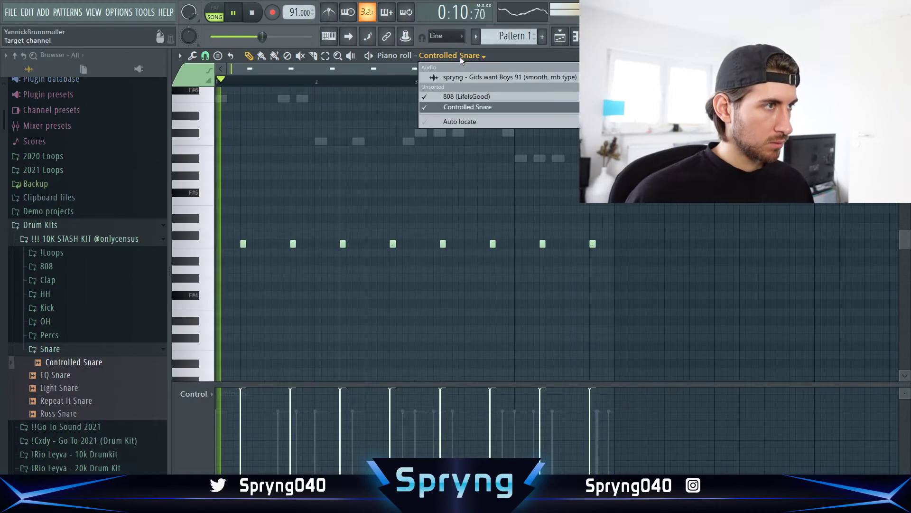
click(460, 94)
scroll(417, 156, up, 1)
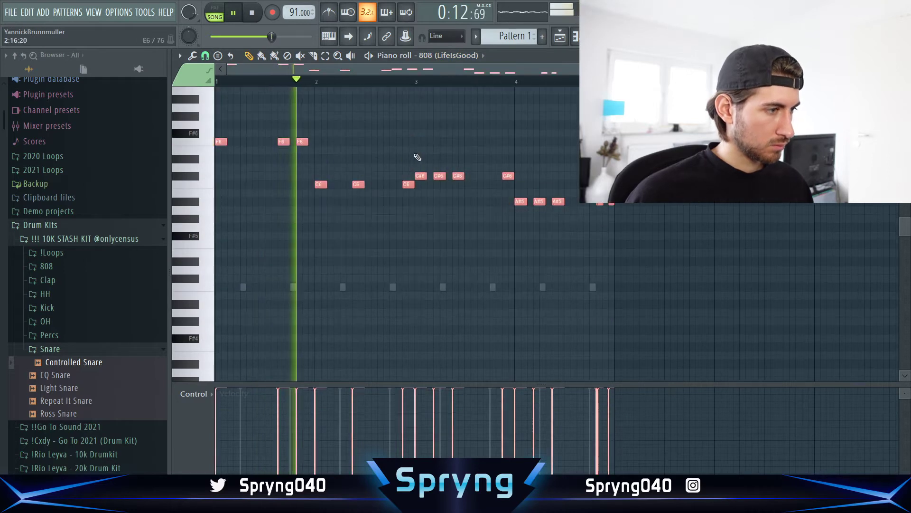
drag(504, 189, 655, 228)
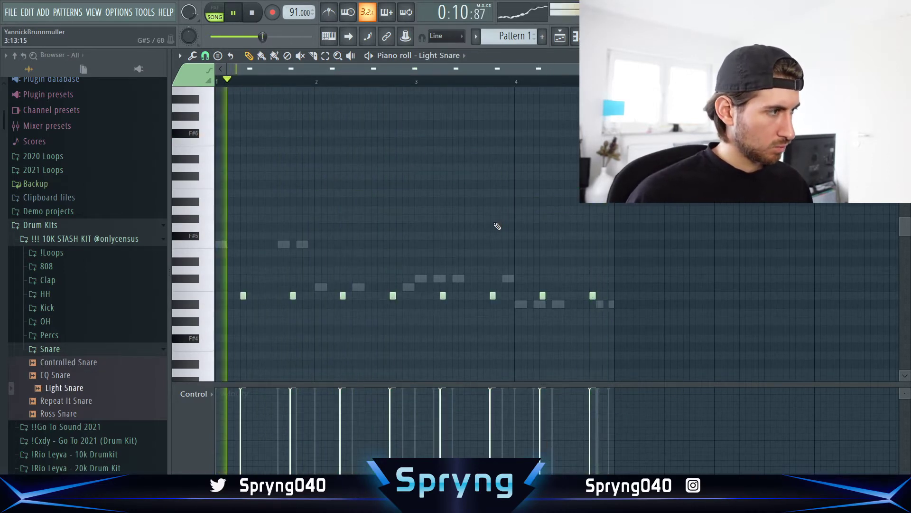
Close the Light Snare piano roll and check the Master level in the mixer during playback
key(Escape)
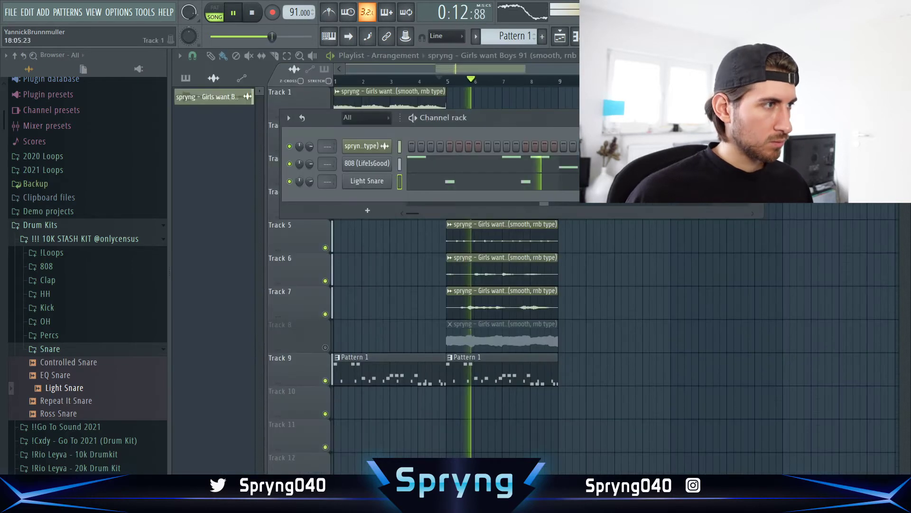
key(F9)
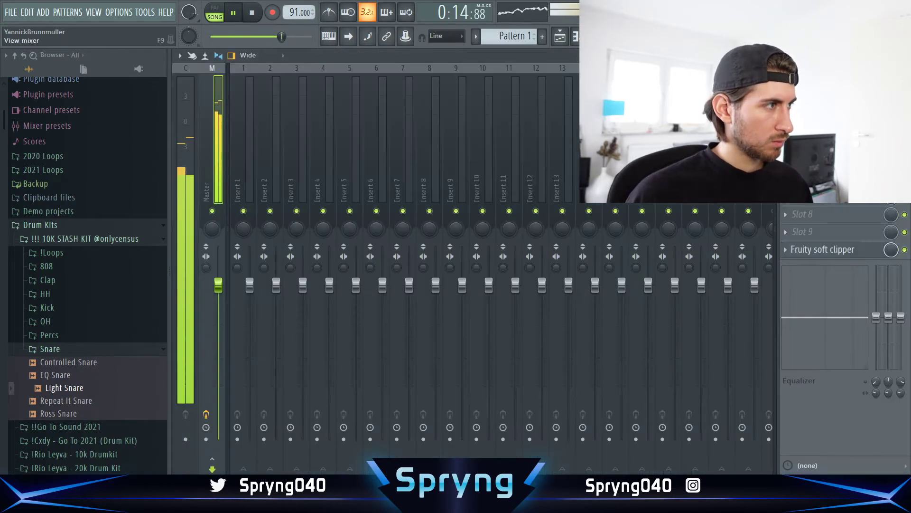
key(F9)
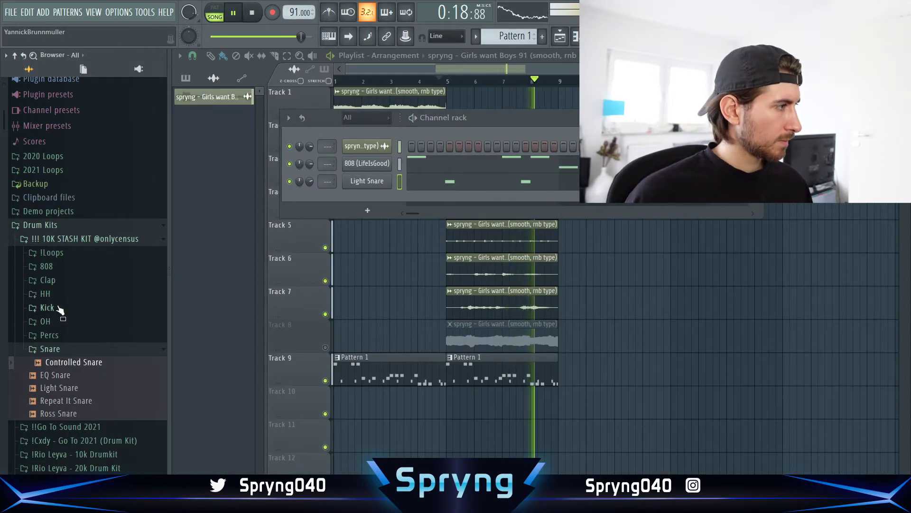
Add the rio - sharp hi hat sample from the !!Go To Sound 2021 kit's HH folder as a new channel
click(45, 294)
click(61, 238)
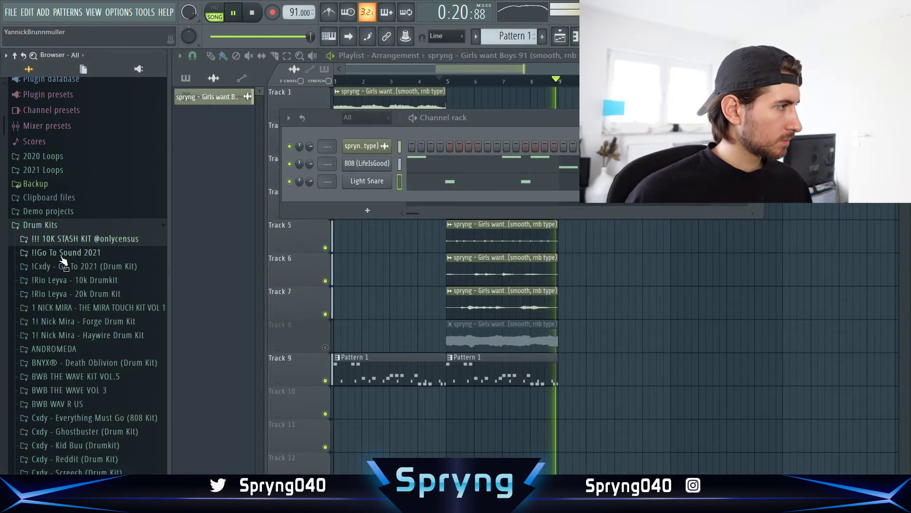
click(61, 253)
click(63, 294)
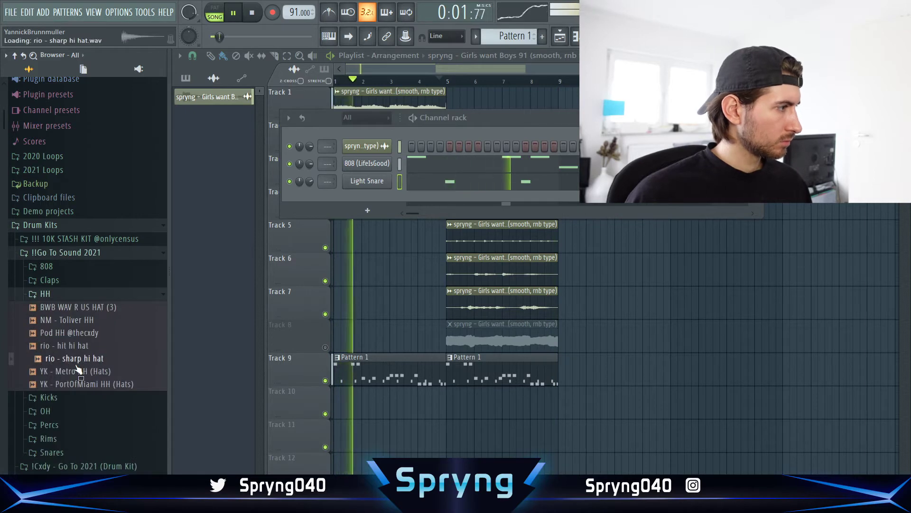
drag(79, 361, 415, 205)
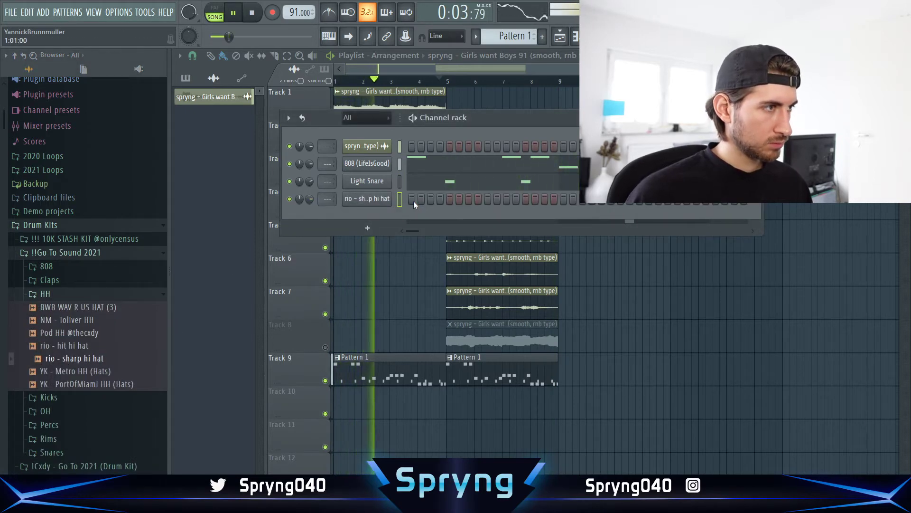
right_click(381, 204)
click(412, 197)
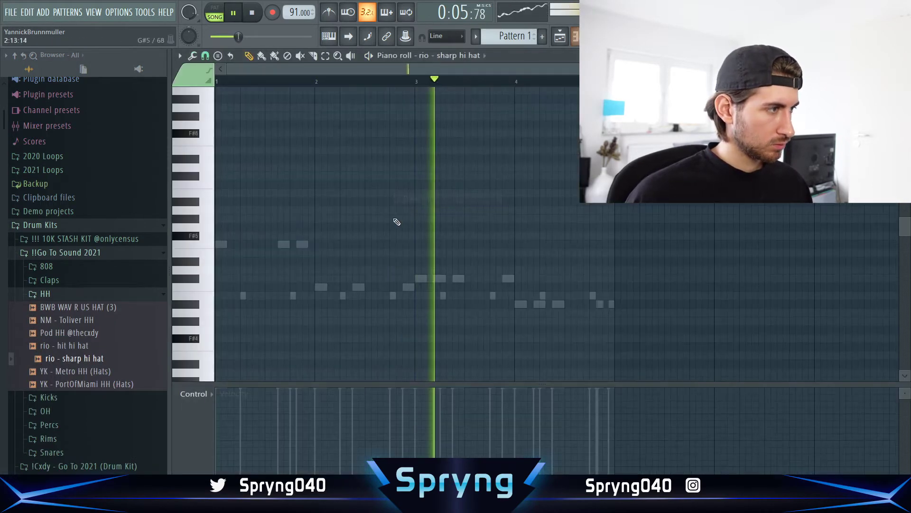
drag(219, 290, 217, 290)
key(ctrl+a)
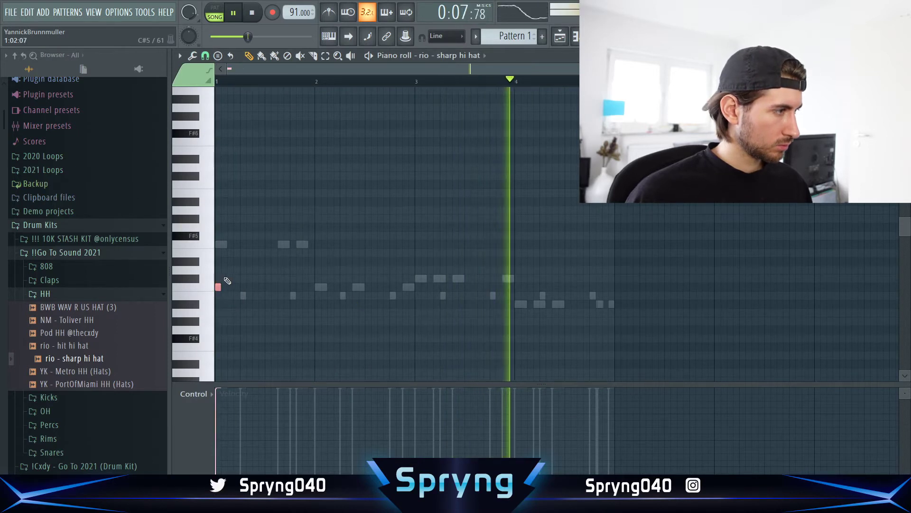
key(F6)
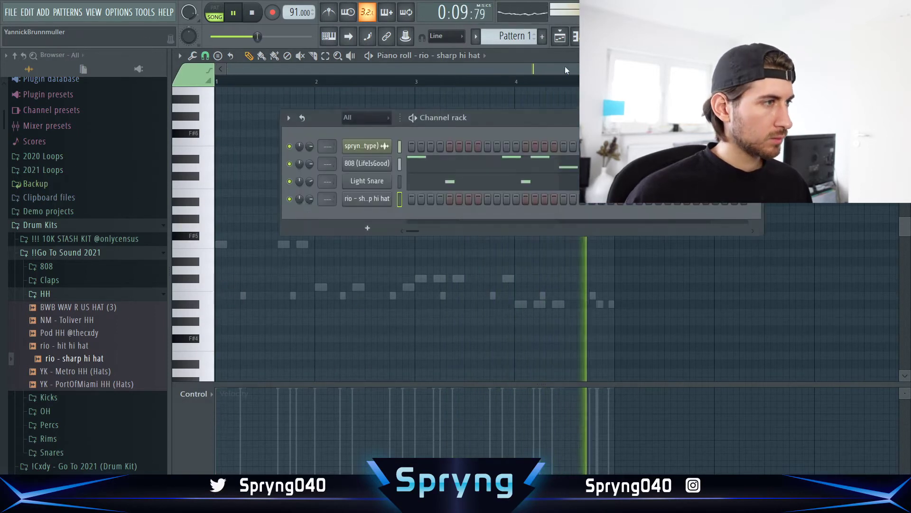
Fill the rio - sharp hi hat channel with a note every two steps and add in-between C5 notes in early bar 1
right_click(367, 199)
click(532, 234)
key(F6)
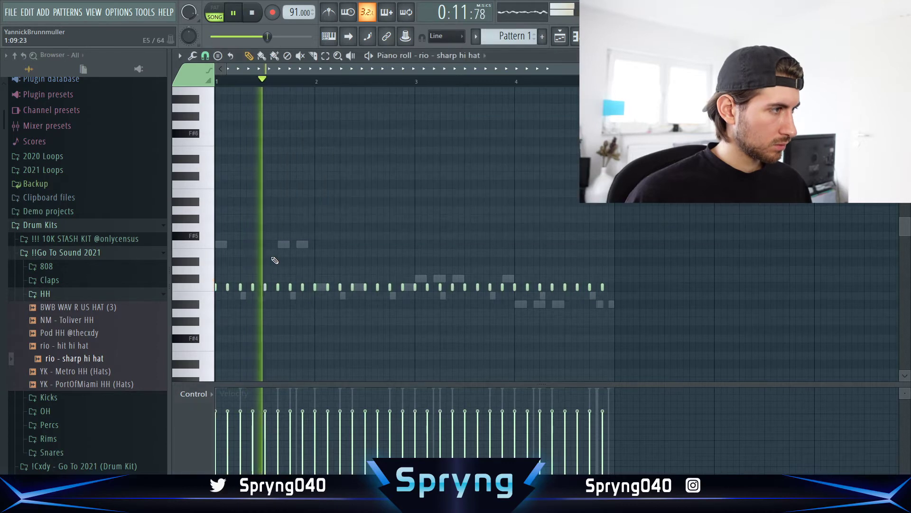
scroll(269, 281, up, 3)
ctrl+click(252, 286)
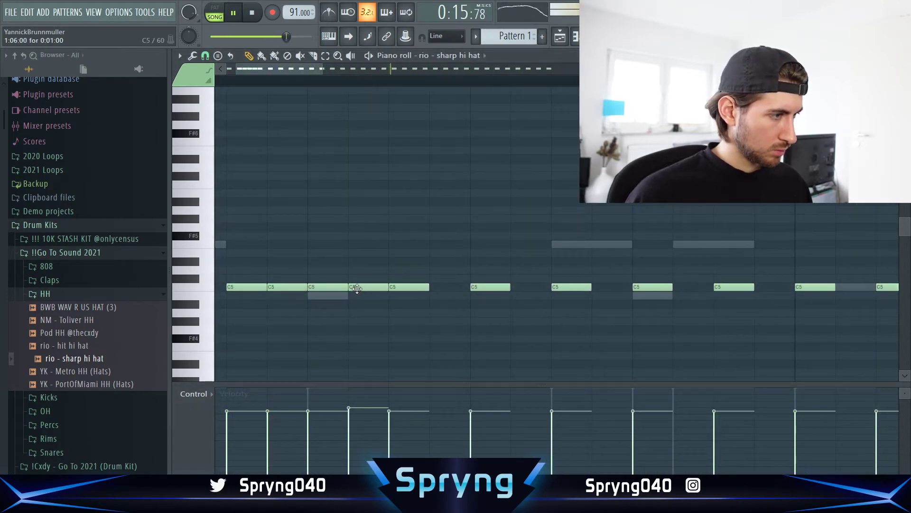
scroll(299, 252, down, 3)
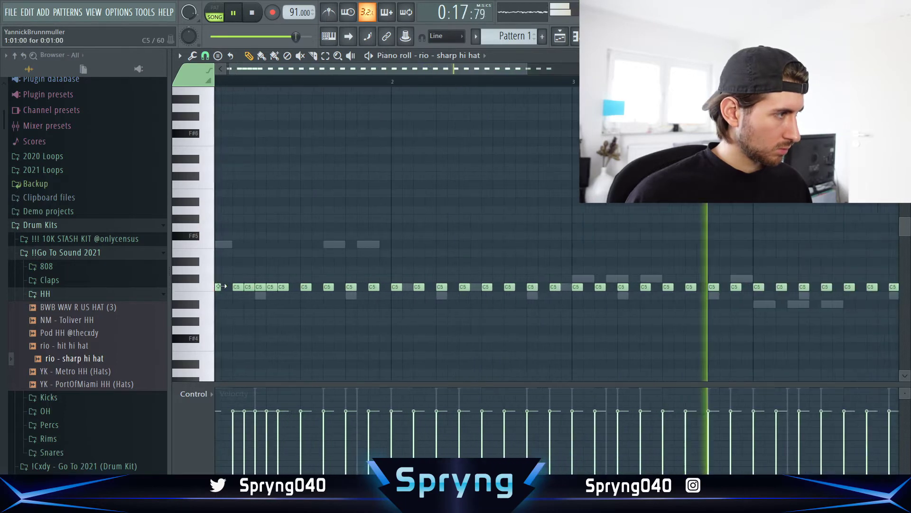
Delete the hi-hat notes after the opening group of four and duplicate that group until it fills all four bars
scroll(285, 287, down, 3)
drag(574, 315, 314, 212)
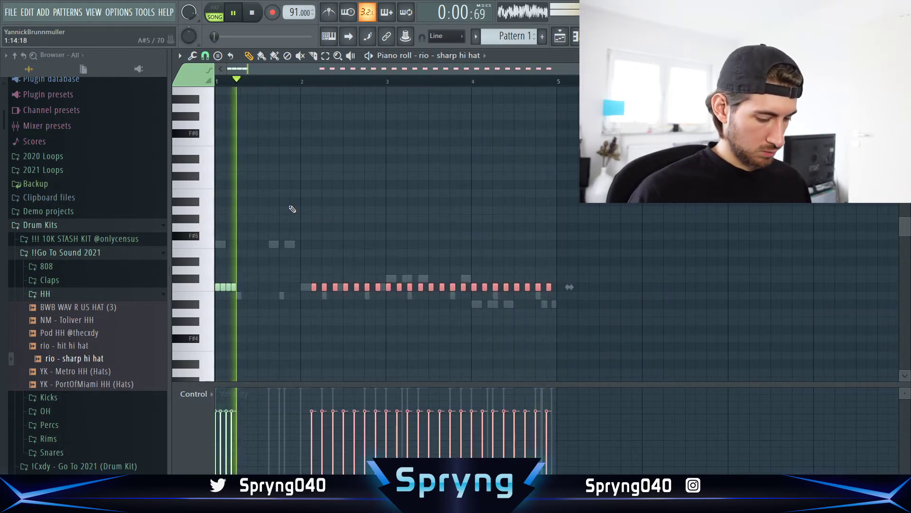
key(Delete)
key(ctrl+b)
key(ctrl+b)
key(ctrl+b)
key(ctrl+b)
key(ctrl+b)
key(ctrl+b)
key(ctrl+b)
key(ctrl+b)
key(ctrl+b)
key(ctrl+b)
key(ctrl+b)
key(ctrl+b)
key(ctrl+b)
key(ctrl+b)
key(ctrl+b)
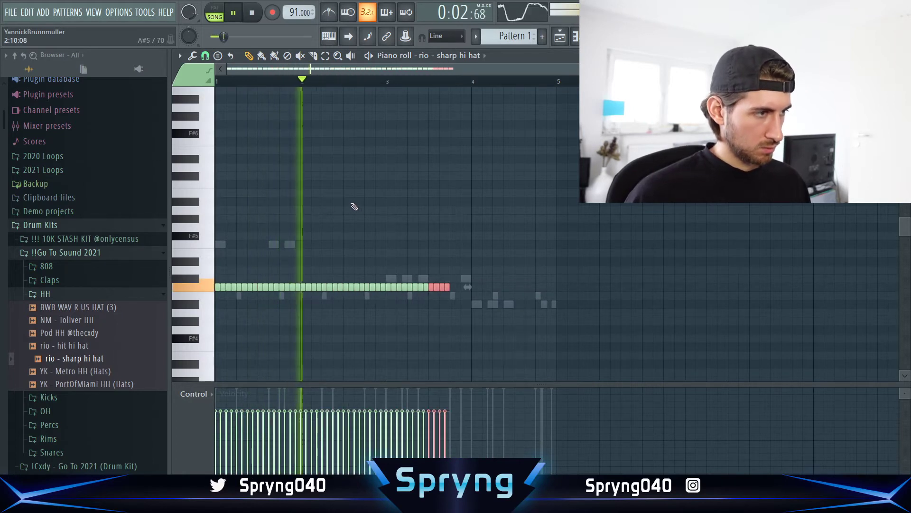
ctrl+click(382, 203)
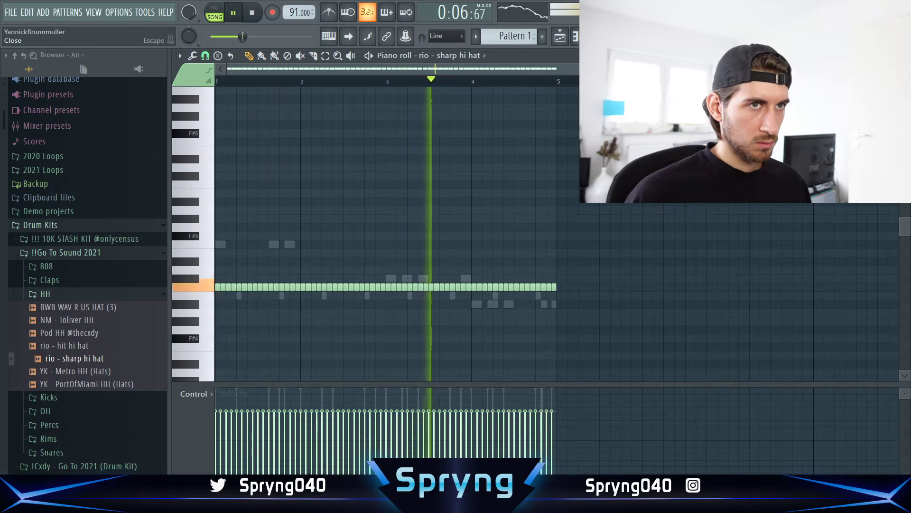
Close the hi-hat piano roll and lower the rio - sharp hi hat channel volume to about 69%
click(905, 55)
drag(311, 199, 311, 205)
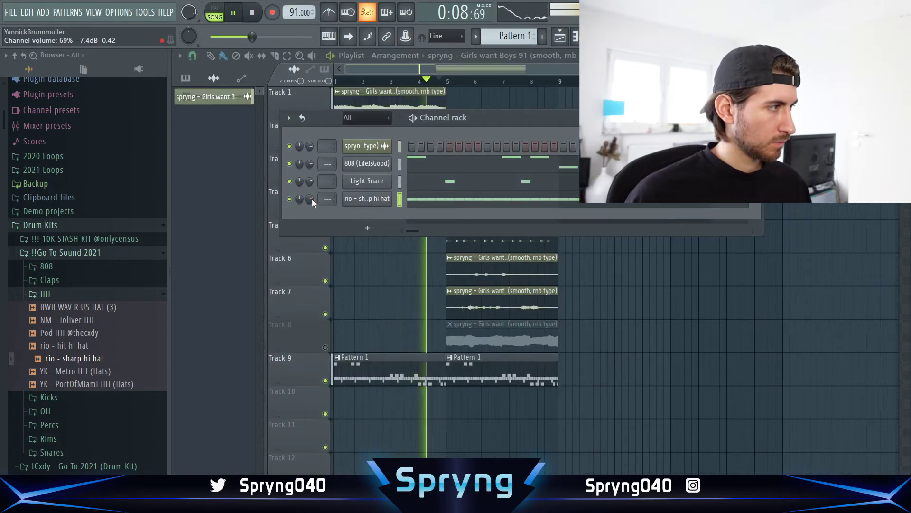
Browse the Rims folder of the !!Go To Sound 2021 kit and audition the Cxdy - Prime (Rim) sample
click(106, 297)
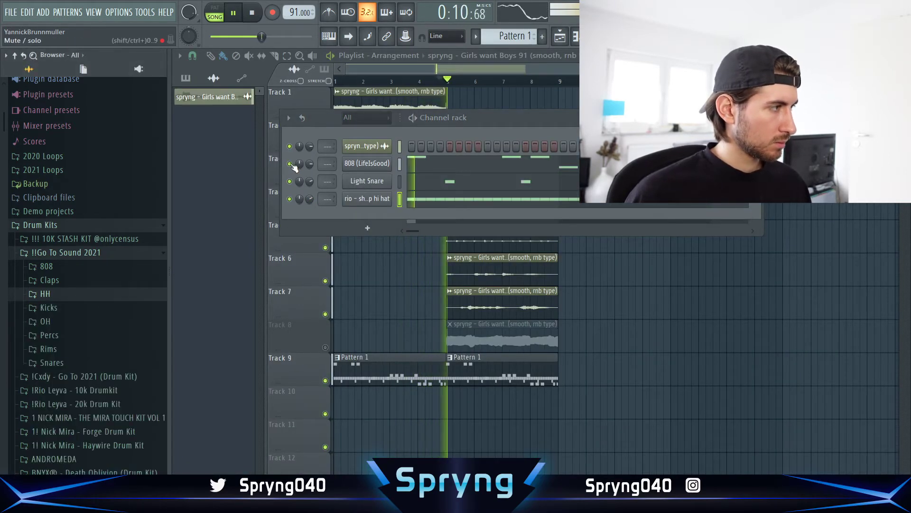
click(76, 339)
click(71, 350)
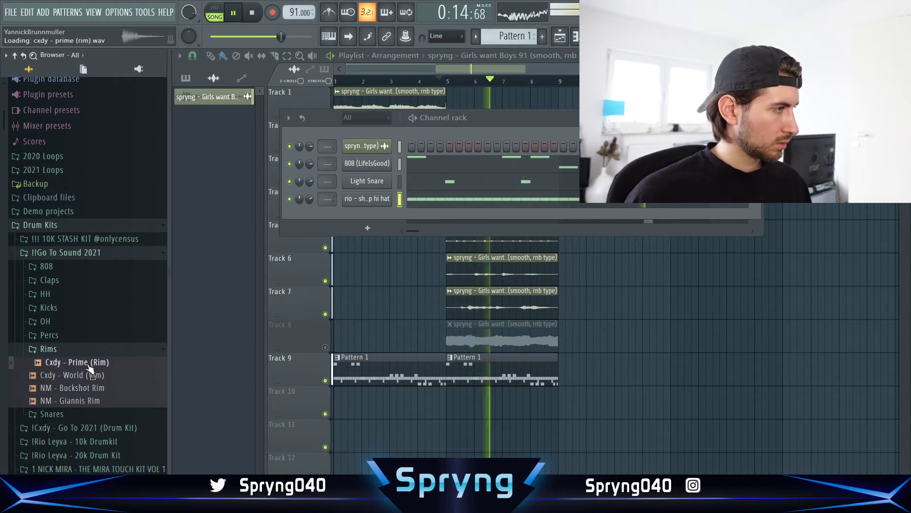
Add rio - flavor perc from the !Rio Leyva - 10k Drumkit as a channel and place one C5 hit each in bars 1 and 2
click(64, 255)
click(69, 269)
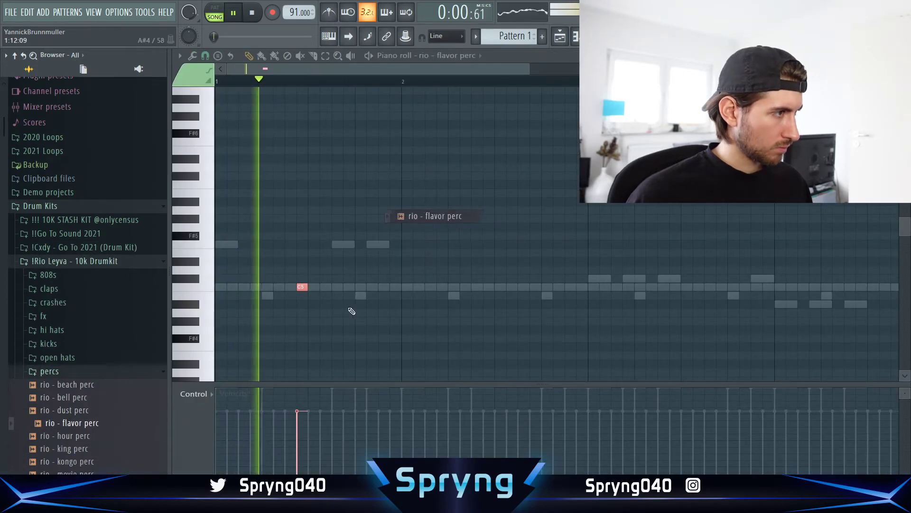
click(431, 287)
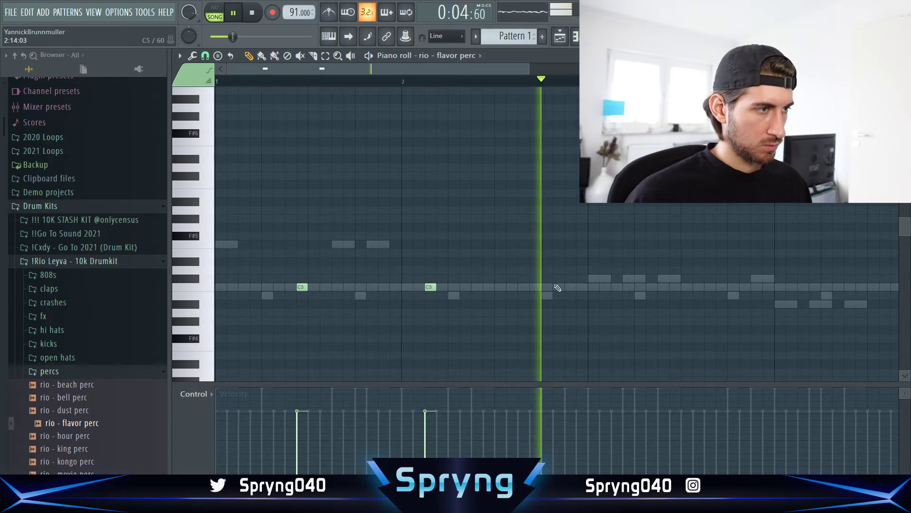
Duplicate the two rio - flavor perc hits into bars 3 and 4, close the piano roll and play the song
scroll(399, 164, down, 2)
drag(420, 84, 52, 156)
key(ctrl+b)
key(ctrl+d)
key(Escape)
key(space)
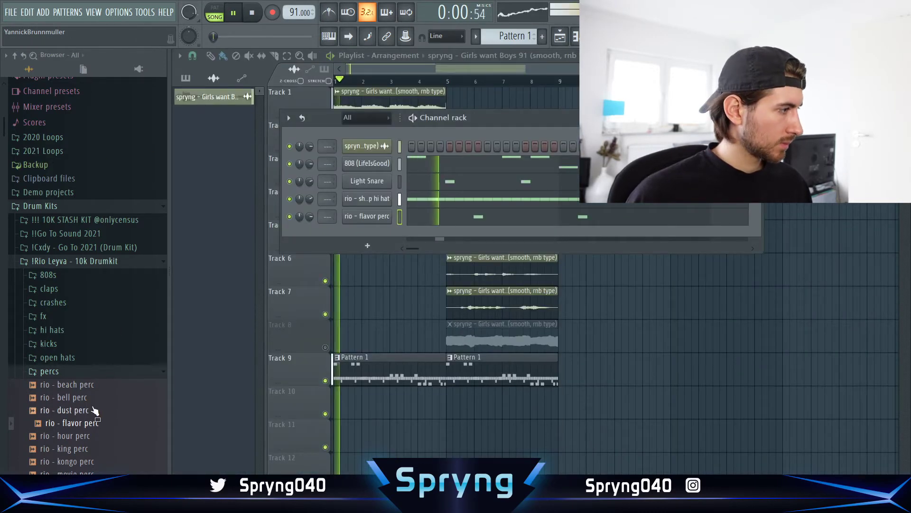
Audition the open hats in the !Rio Leyva - 10k Drumkit, including rio - killer open hat
click(68, 372)
click(64, 359)
click(81, 384)
click(80, 372)
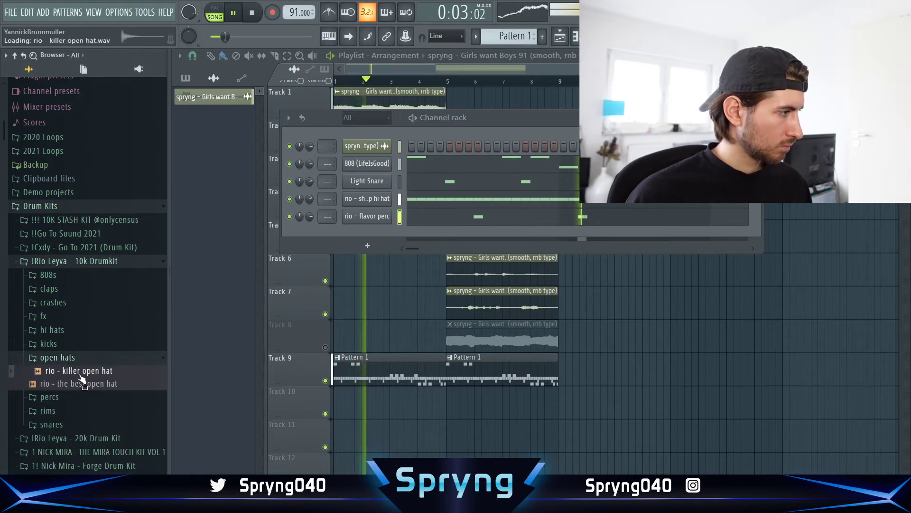
click(75, 251)
click(67, 329)
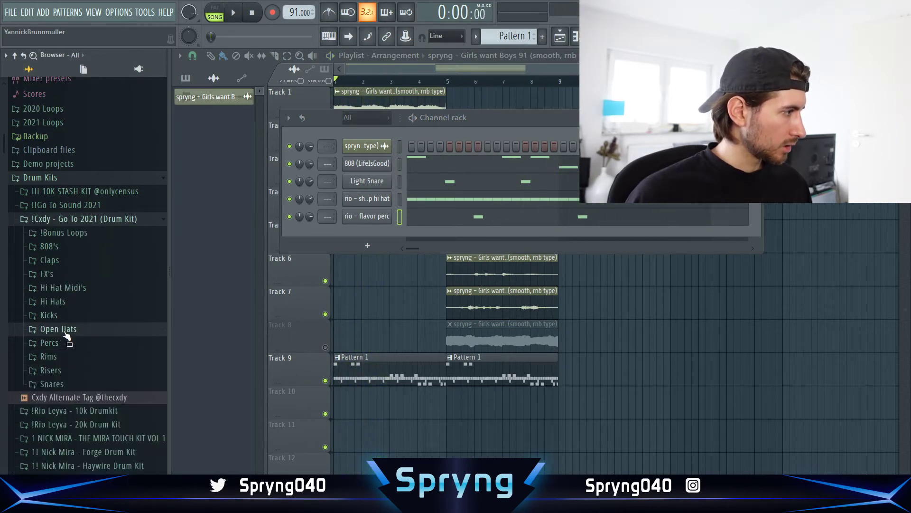
key(space)
click(81, 381)
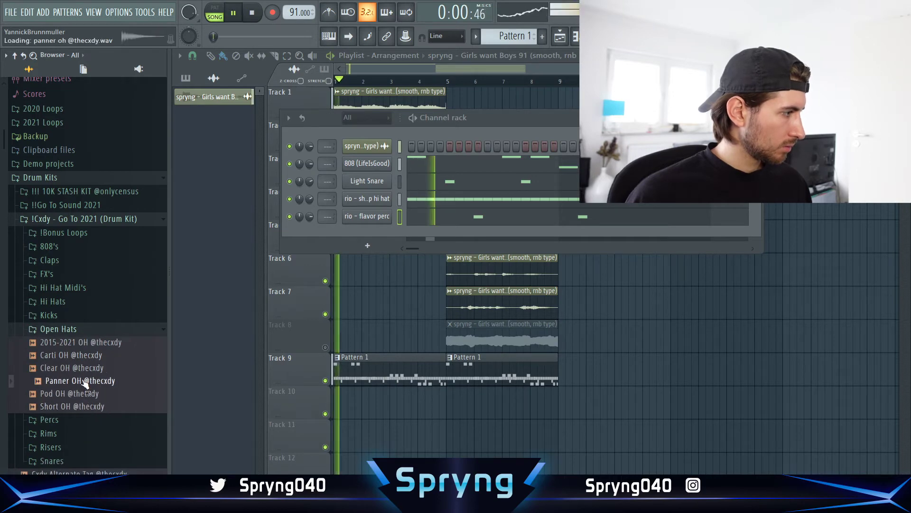
drag(84, 379, 369, 234)
right_click(369, 234)
click(420, 234)
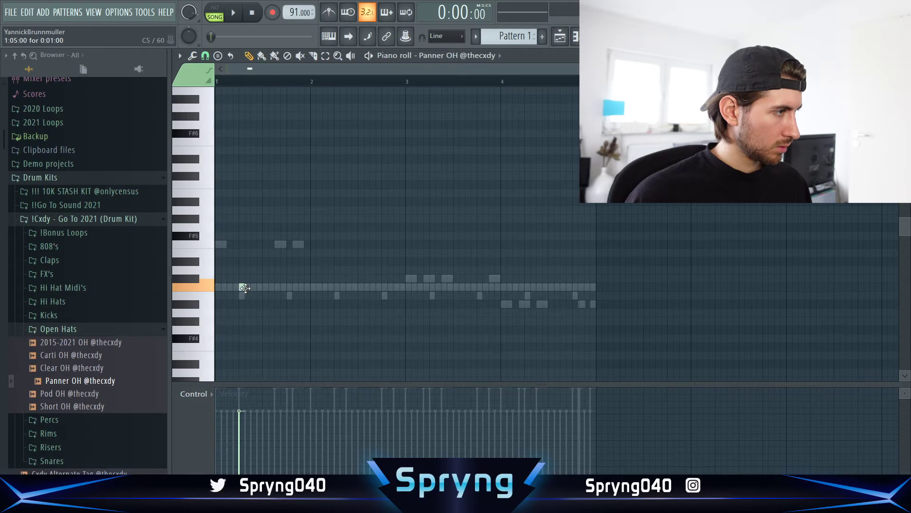
Place two C5 open hat hits in bar 1, duplicate them into bar 3 and close the piano roll
key(space)
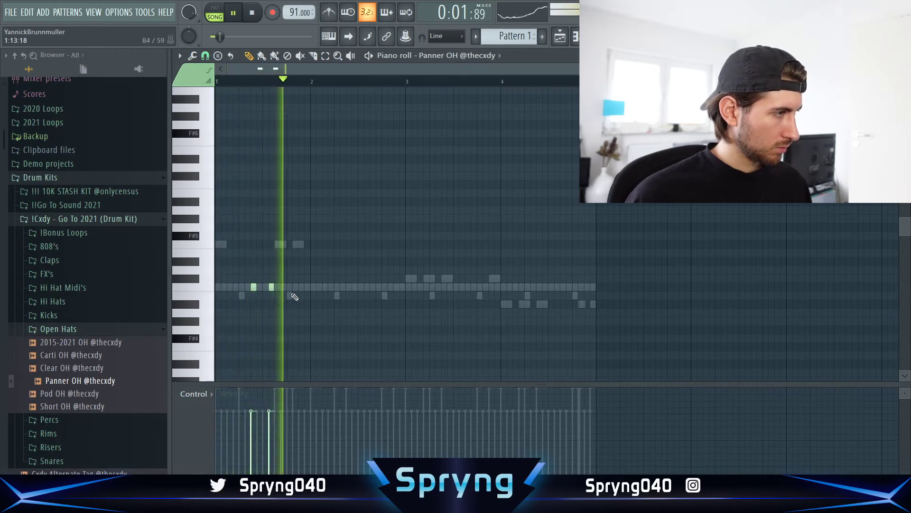
drag(271, 287, 277, 287)
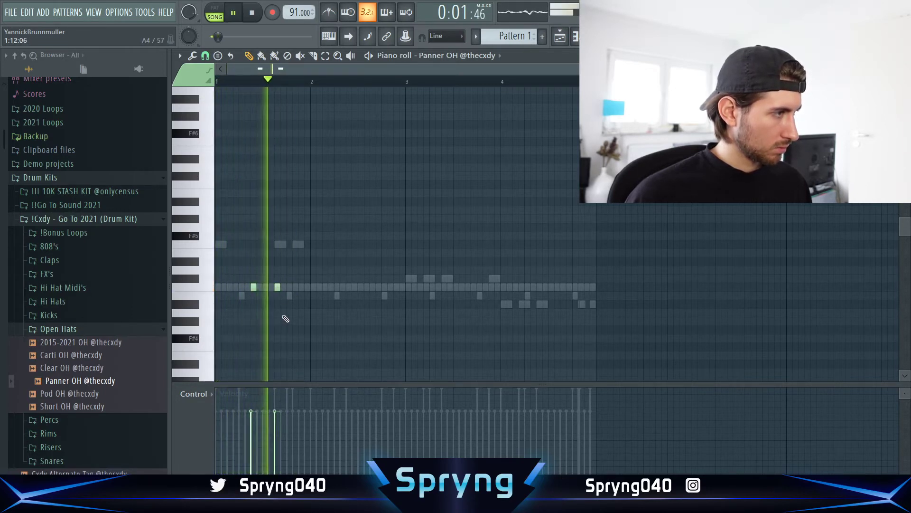
drag(403, 83, 163, 108)
key(ctrl+b)
ctrl+click(332, 134)
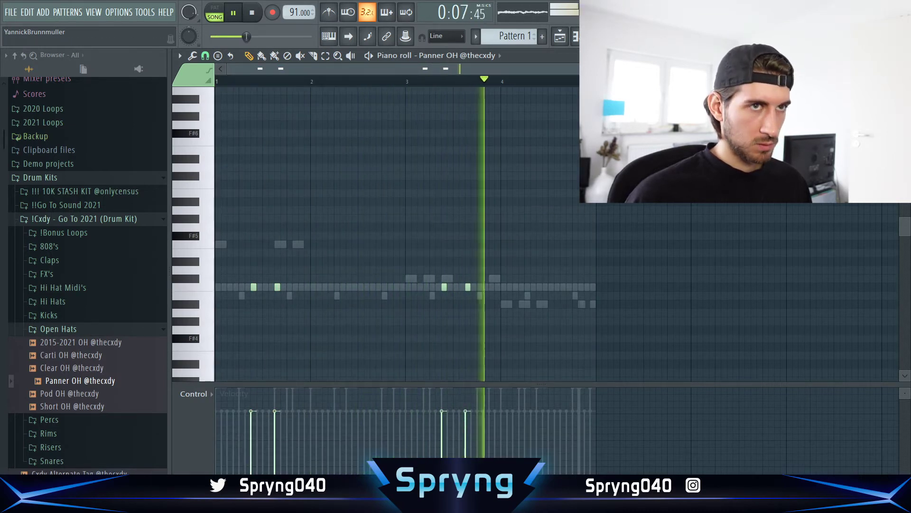
click(904, 55)
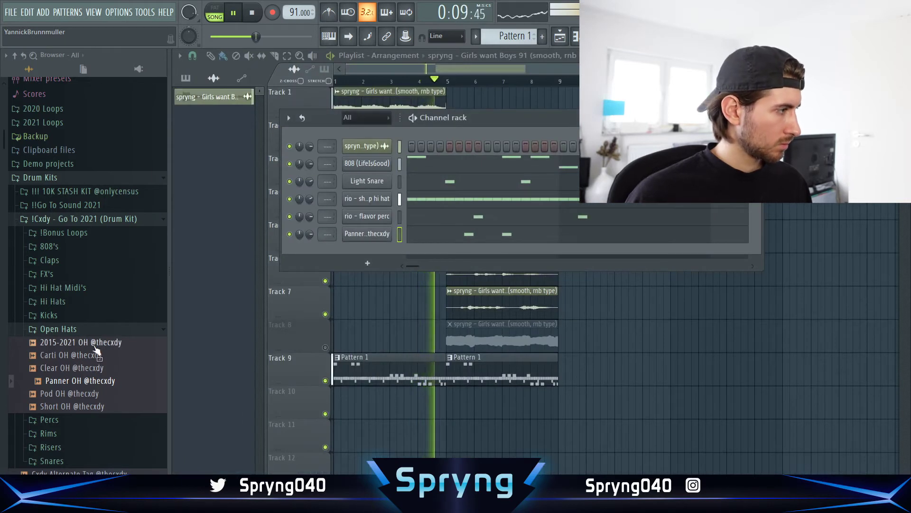
Look through the Kicks folder of the !Cxdy - Go To 2021 kit and close it again
click(76, 332)
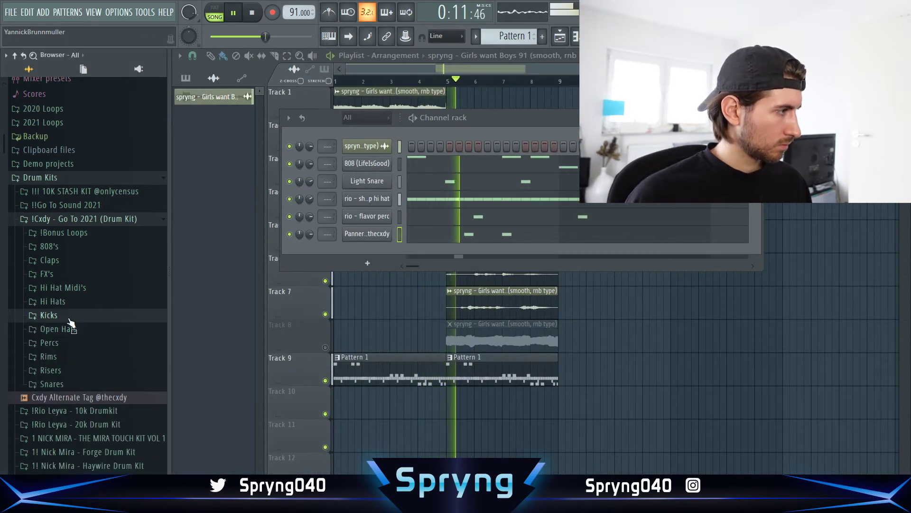
click(69, 317)
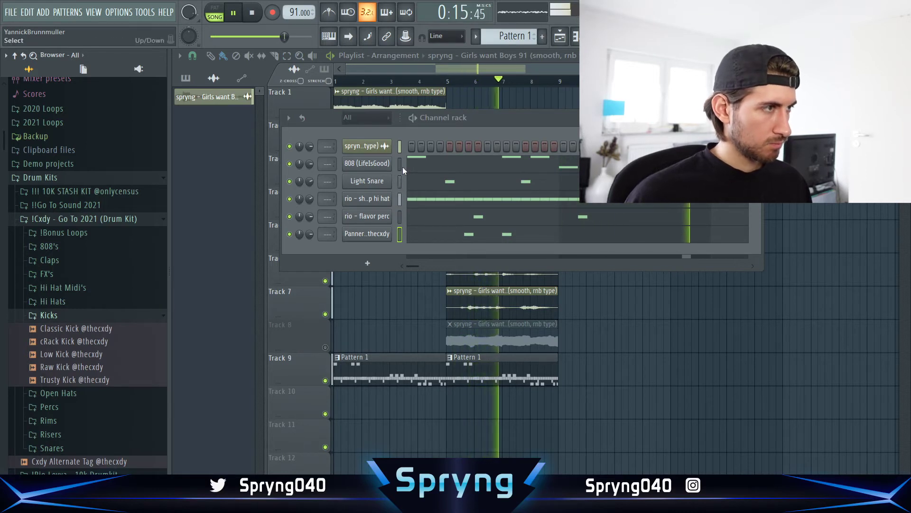
click(100, 318)
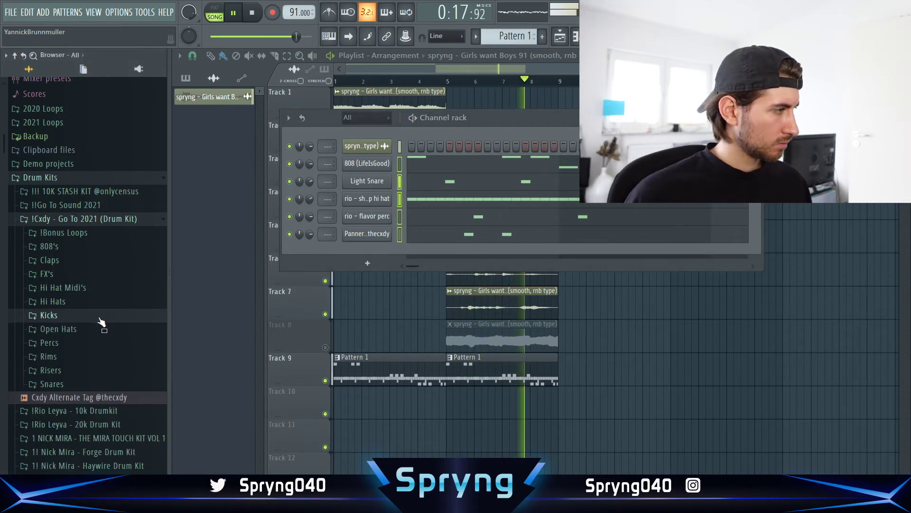
click(72, 329)
key(space)
key(space)
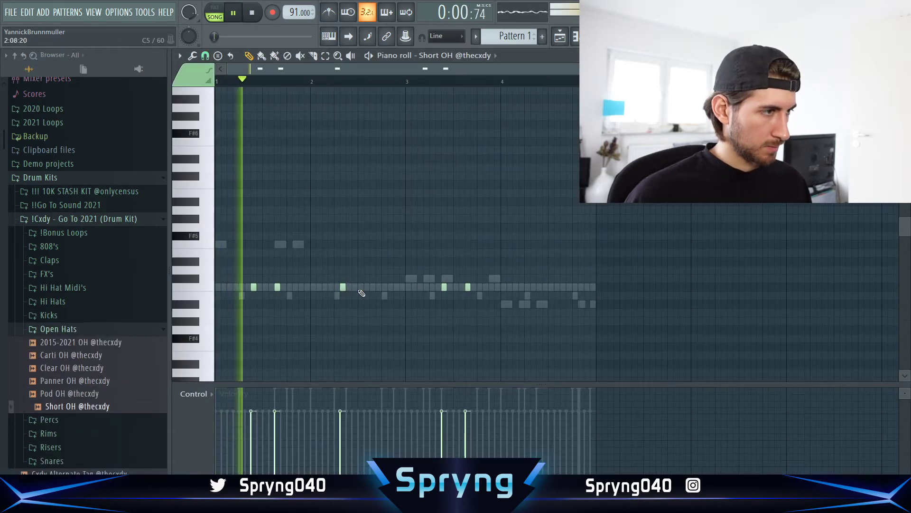
click(532, 288)
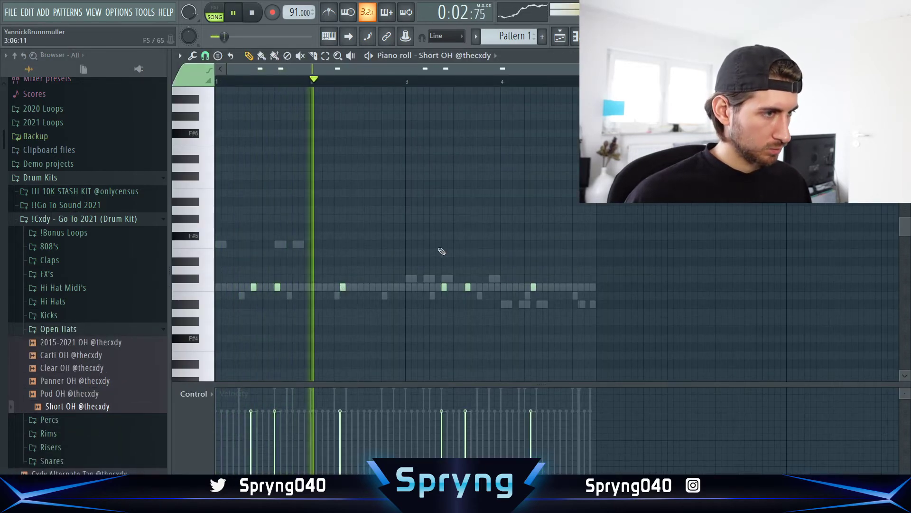
key(space)
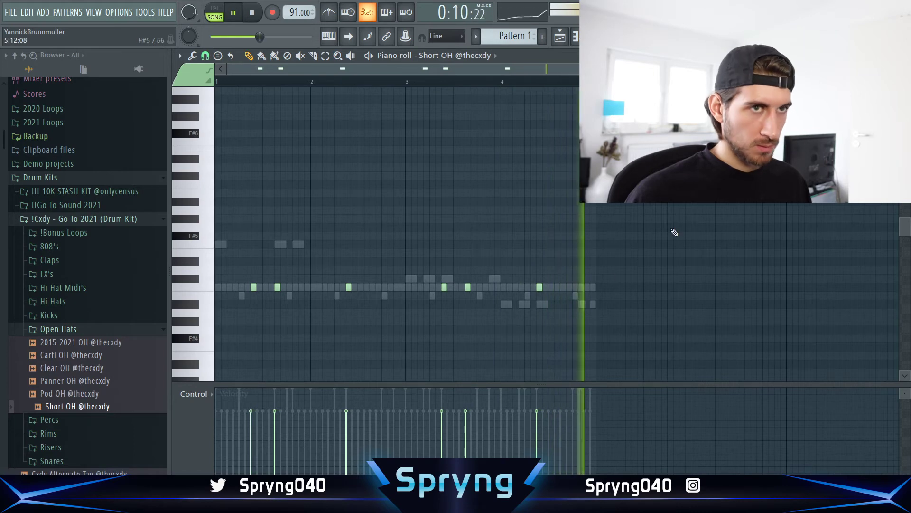
click(904, 55)
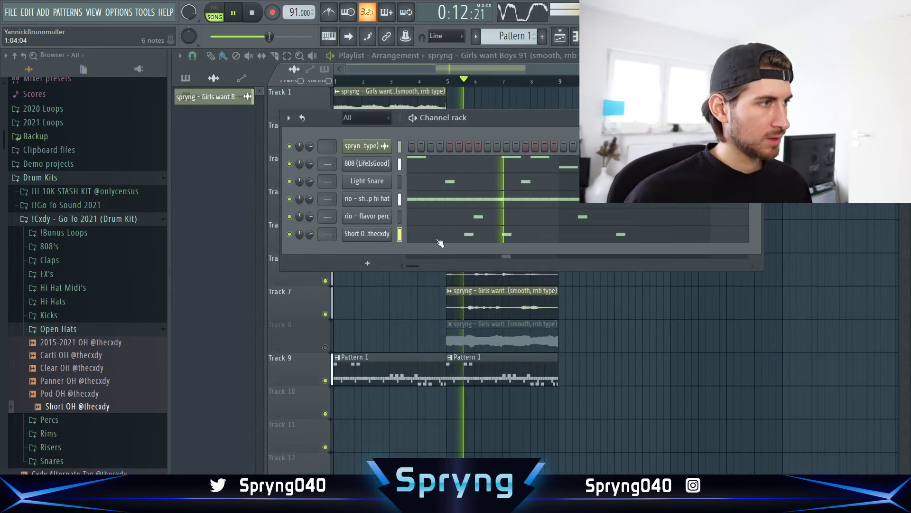
Route the drum channels to mixer tracks 10 to 14 and lower the 808 and sharp hi hat faders slightly
key(F9)
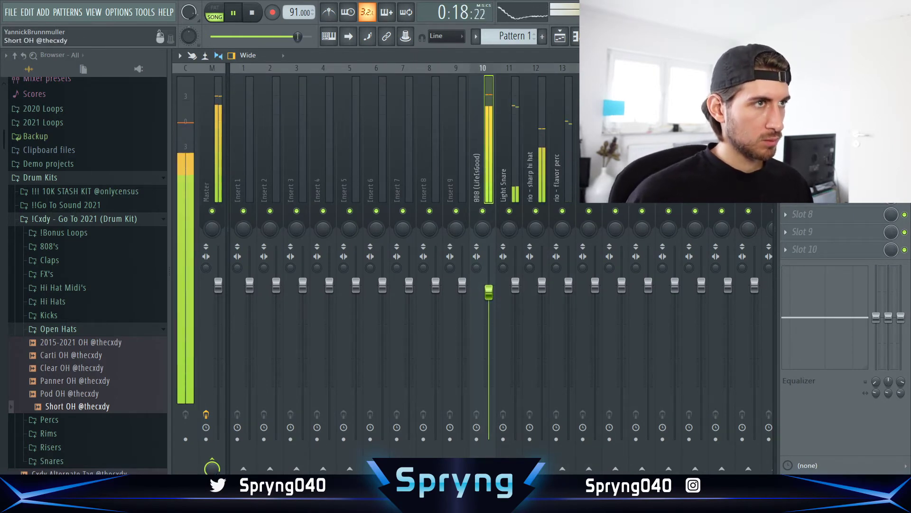
drag(541, 286, 542, 293)
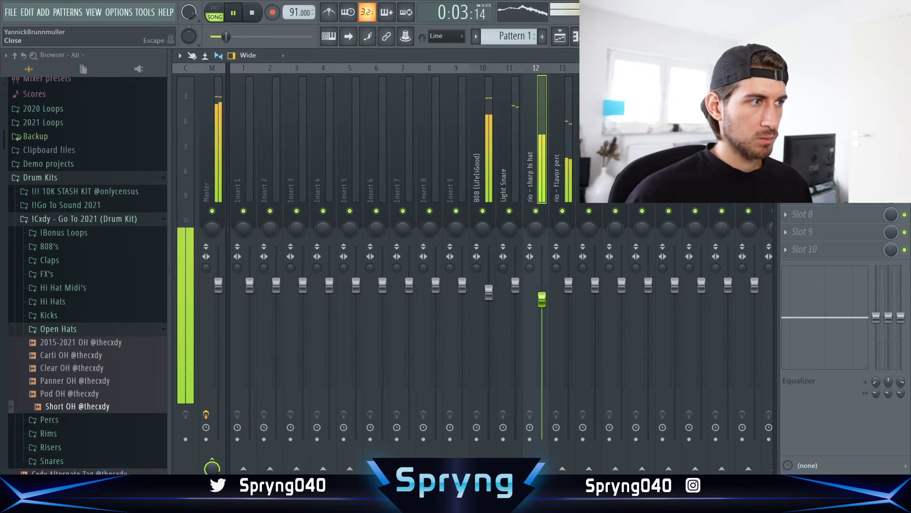
key(F9)
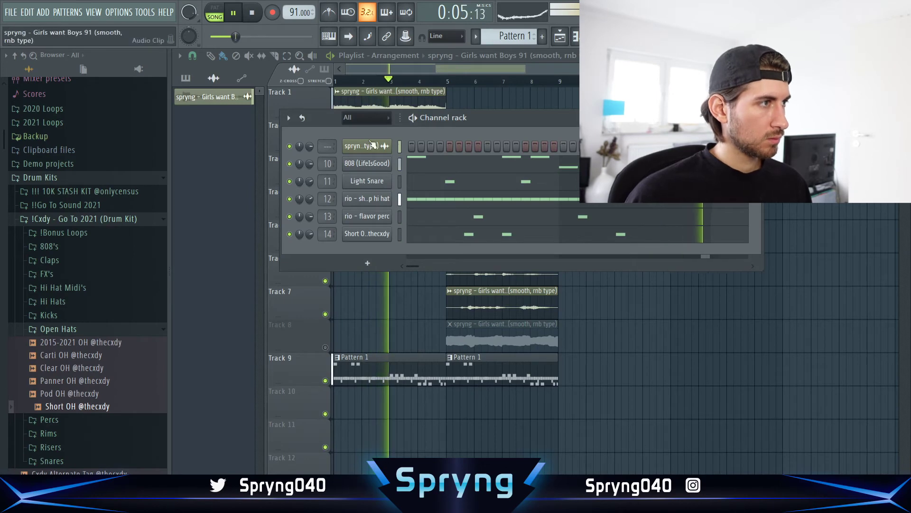
Route the spryng - Girls want Boys melody loop channel to mixer track 1
key(F9)
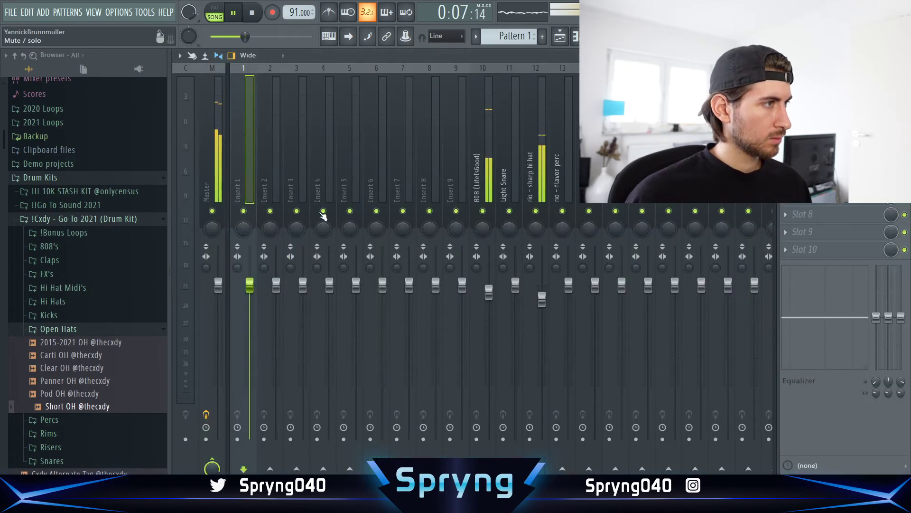
key(F6)
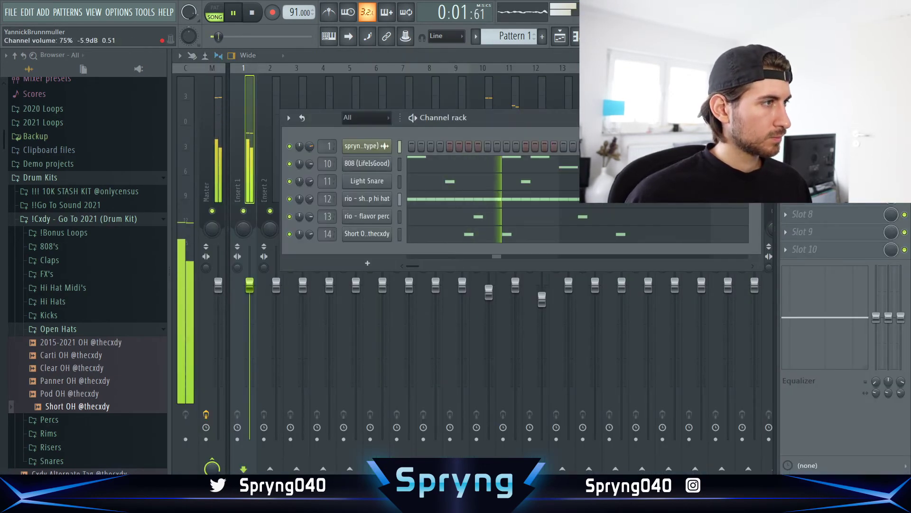
key(F6)
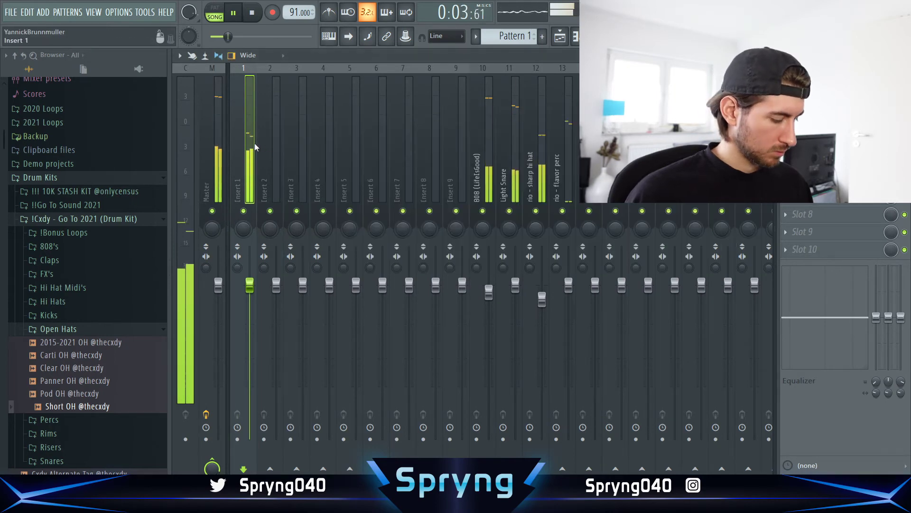
Insert Fruity Parametric EQ 2 in slot 10 of the melody track, load the 20Hz cut preset and raise the high-pass cutoff slightly above 100 Hz
click(817, 250)
mouse_move(797, 245)
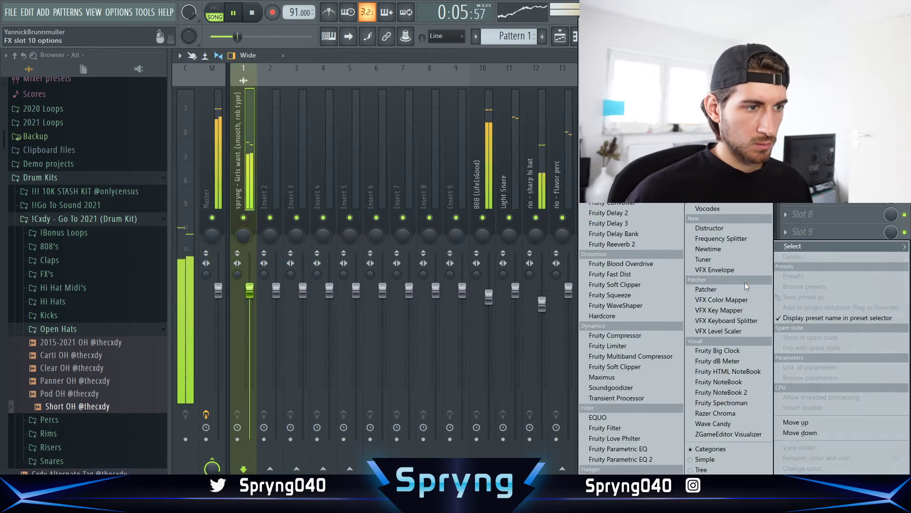
click(621, 457)
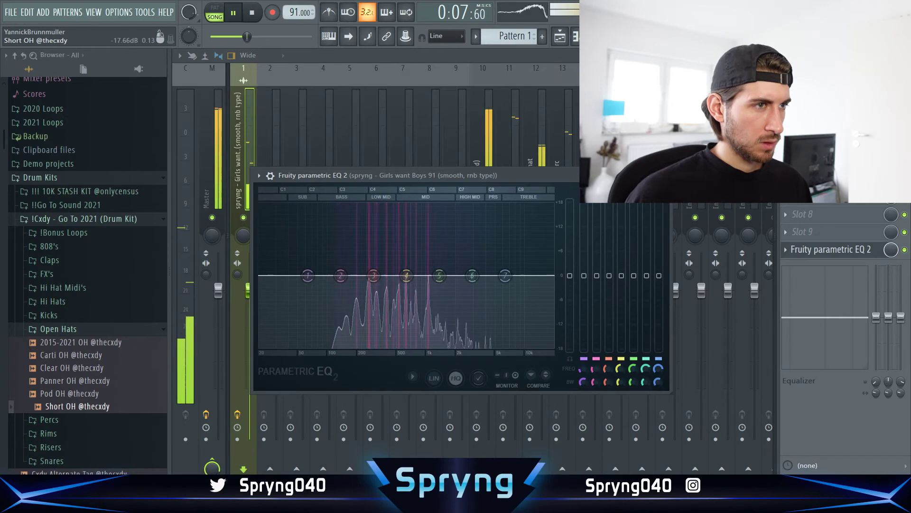
click(614, 176)
click(614, 212)
drag(261, 275, 341, 276)
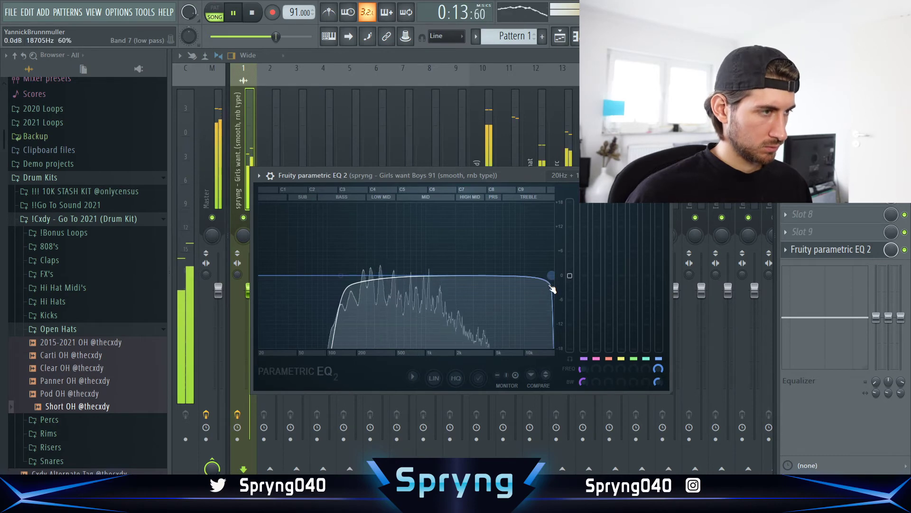
click(664, 175)
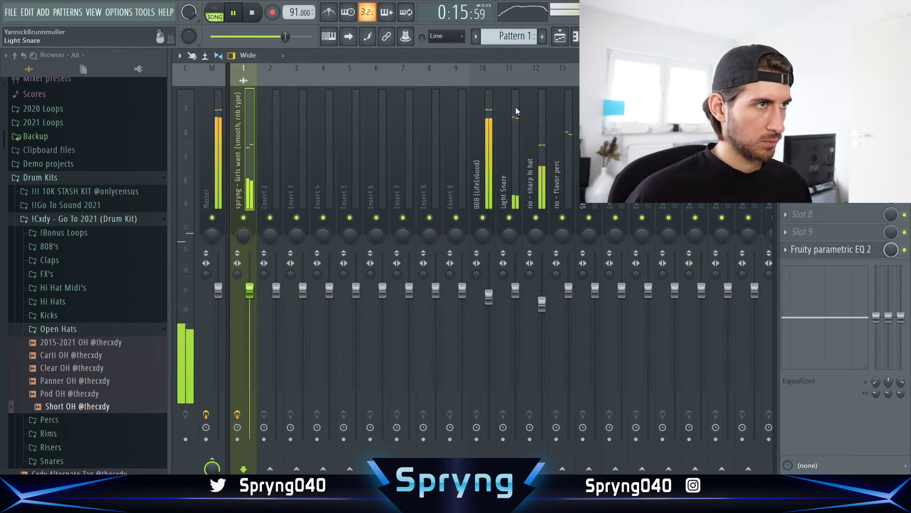
Lower the melody loop's pitch and transpose the 808 notes down two semitones, with the bar 4 notes up an octave at G#5
click(581, 36)
click(562, 37)
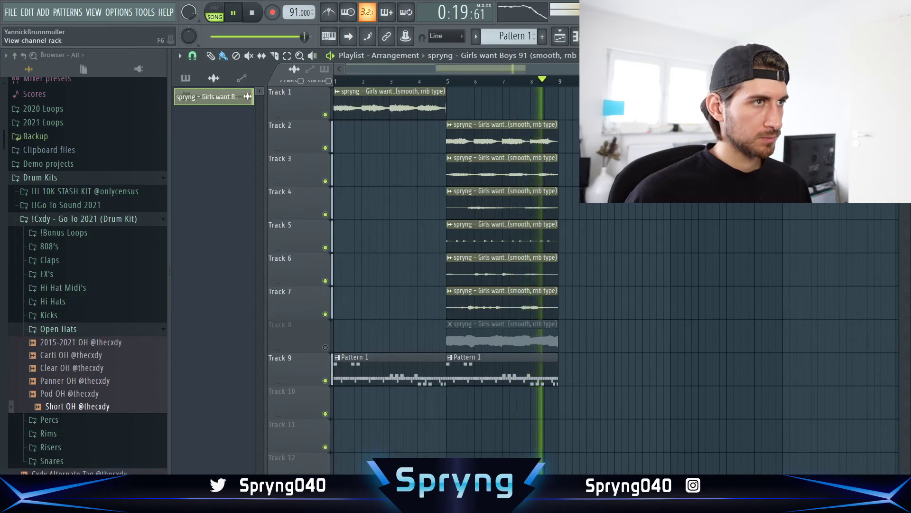
click(593, 36)
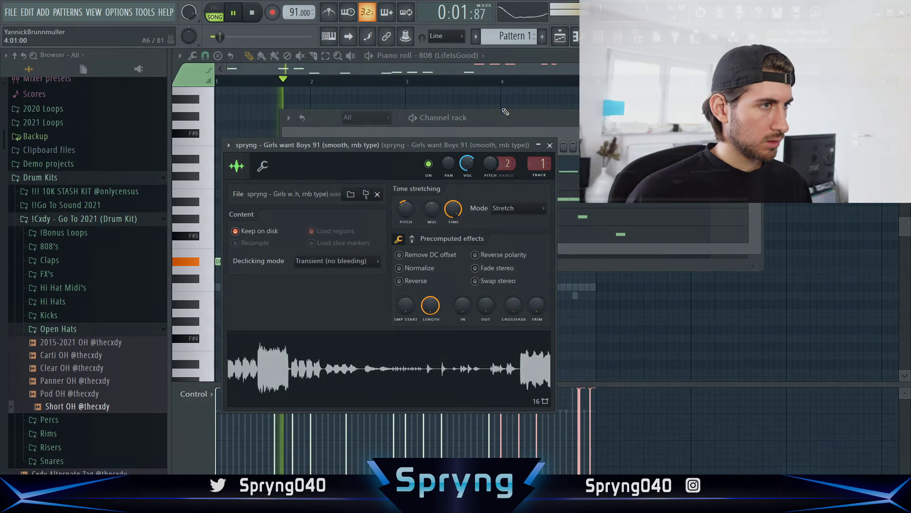
click(550, 145)
key(F6)
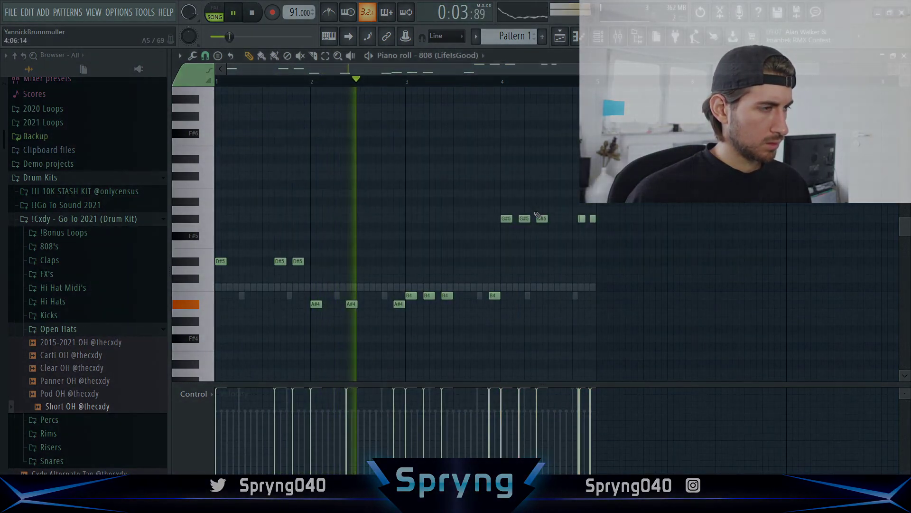